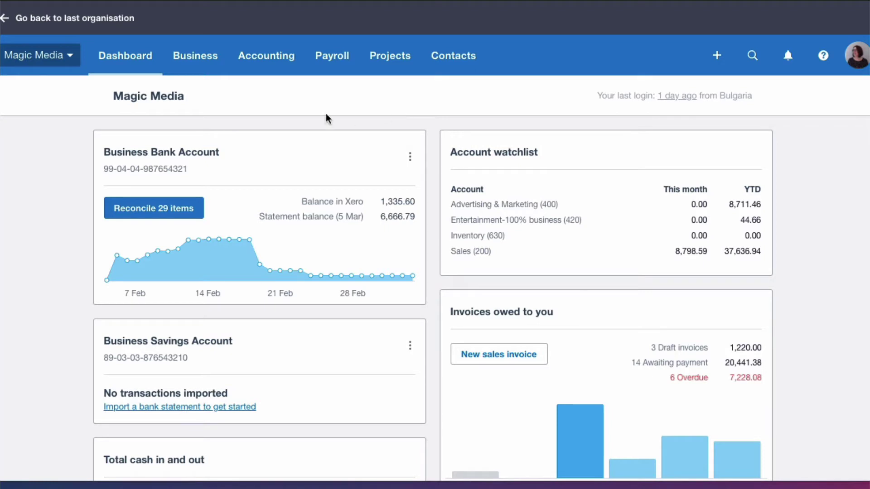
In the financial settings, set the VAT scheme to Flat Rate Accrual Scheme and the VAT period to Quarterly, and save.
click(272, 64)
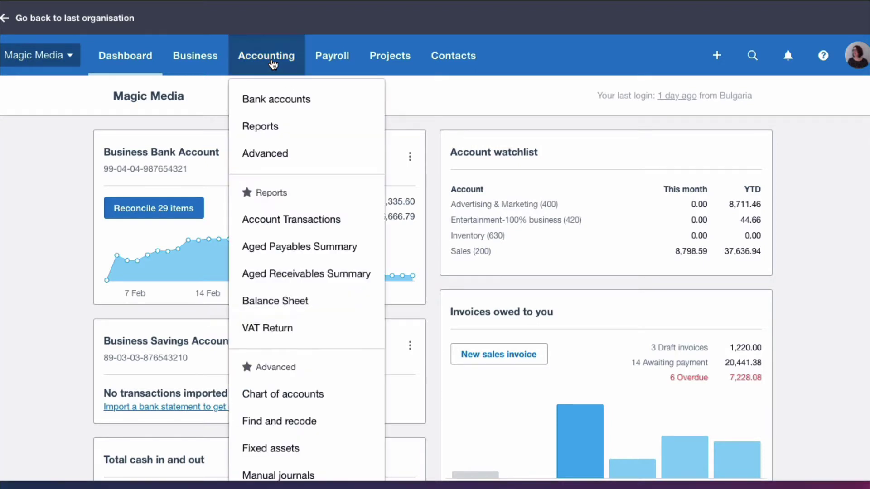
click(277, 160)
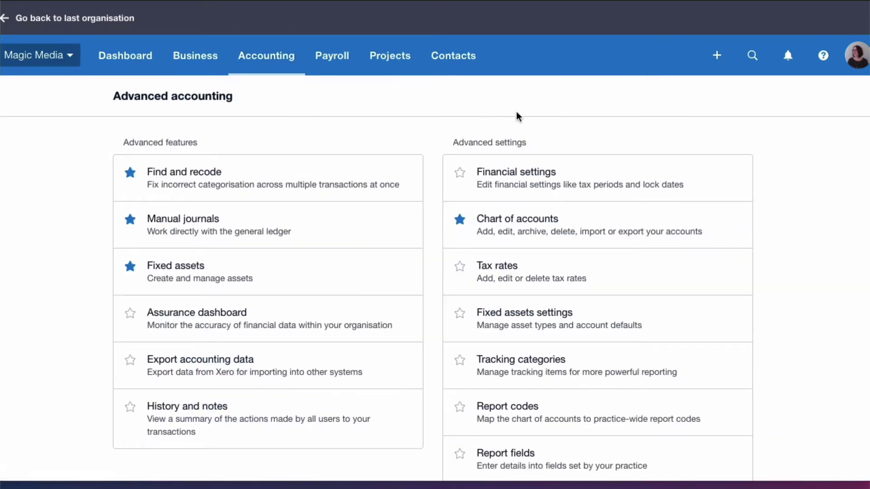
click(522, 177)
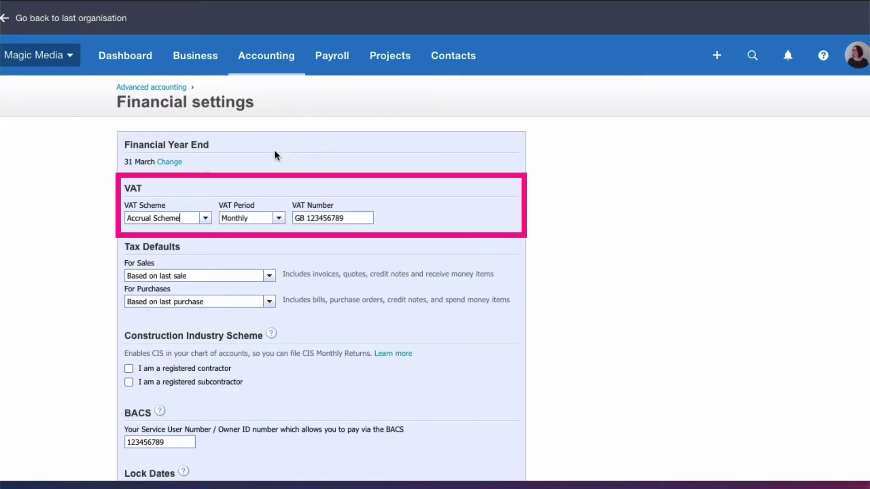
click(206, 220)
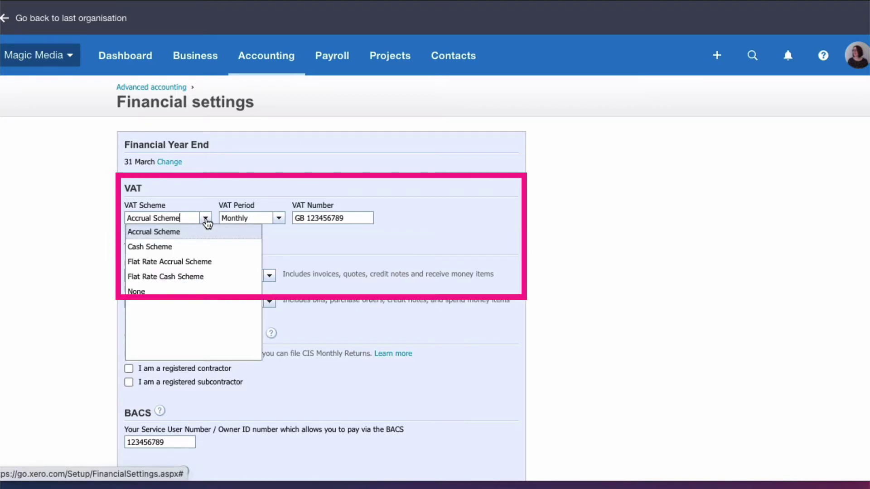
click(170, 263)
click(278, 219)
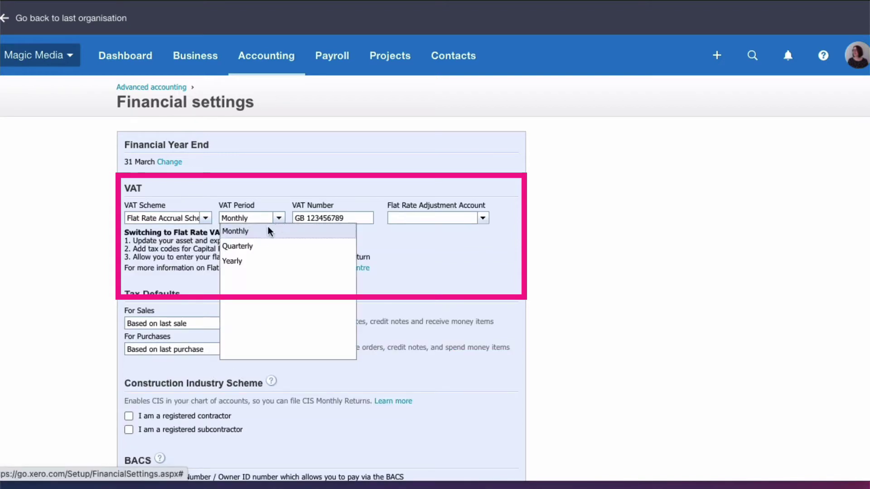
click(250, 248)
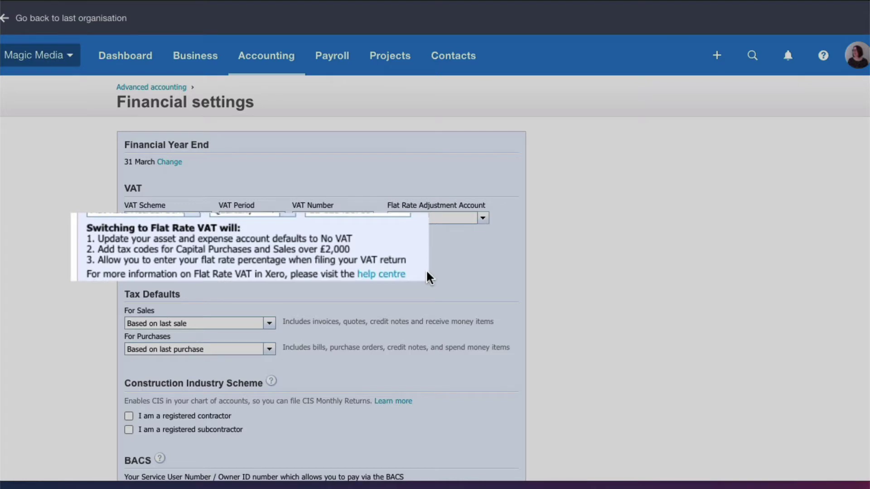
scroll(426, 272, down, 6)
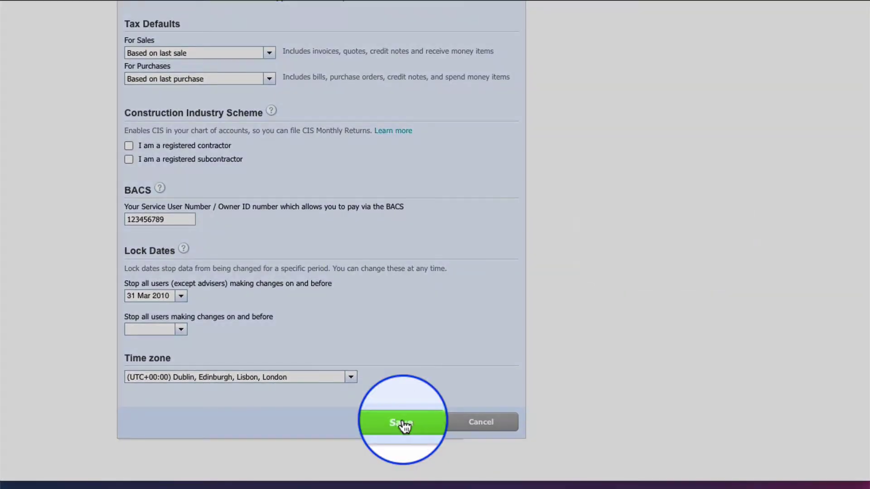
click(403, 423)
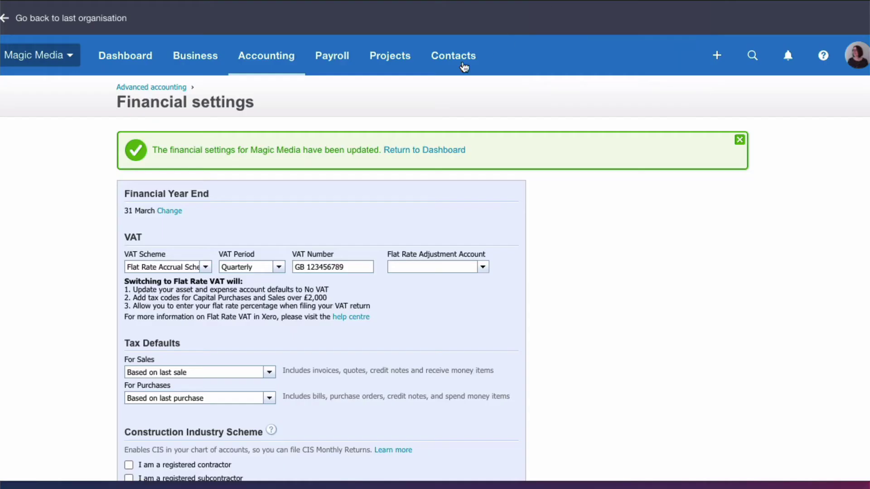
Open the chart of accounts and review the default tax rates from the bank and revenue accounts through to the fixed assets.
click(275, 62)
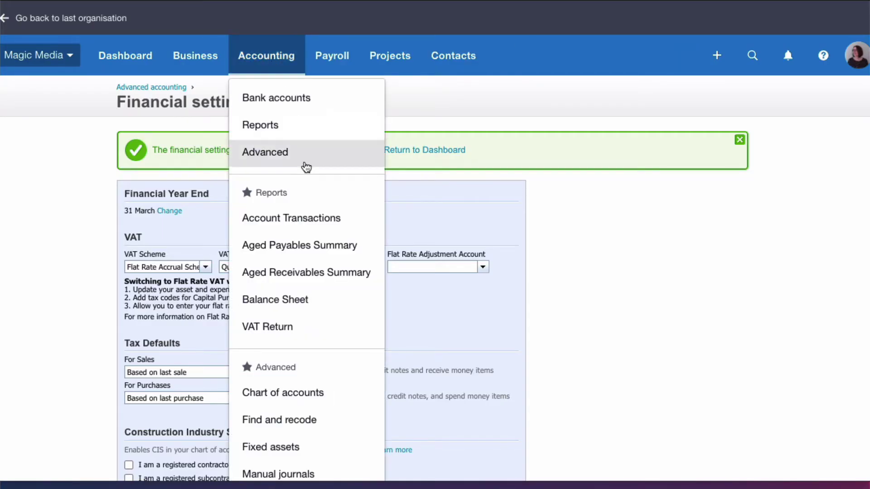
scroll(305, 165, down, 3)
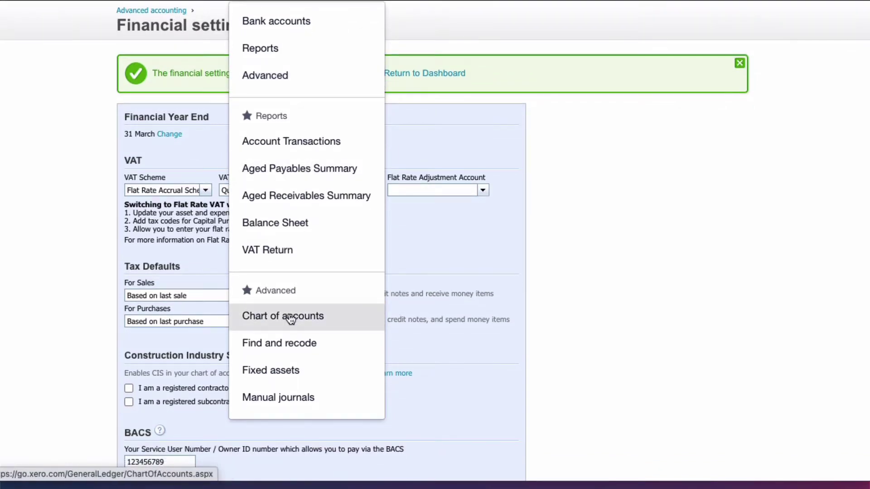
click(290, 319)
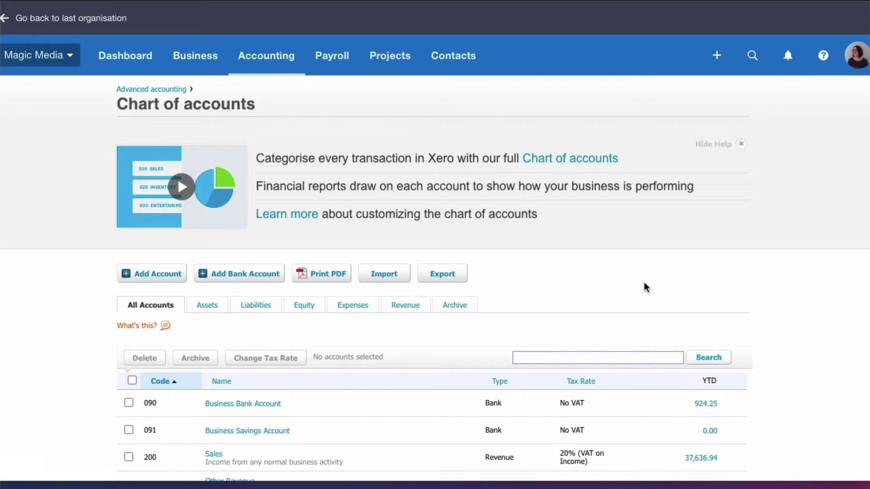
scroll(644, 282, down, 6)
scroll(645, 288, down, 1)
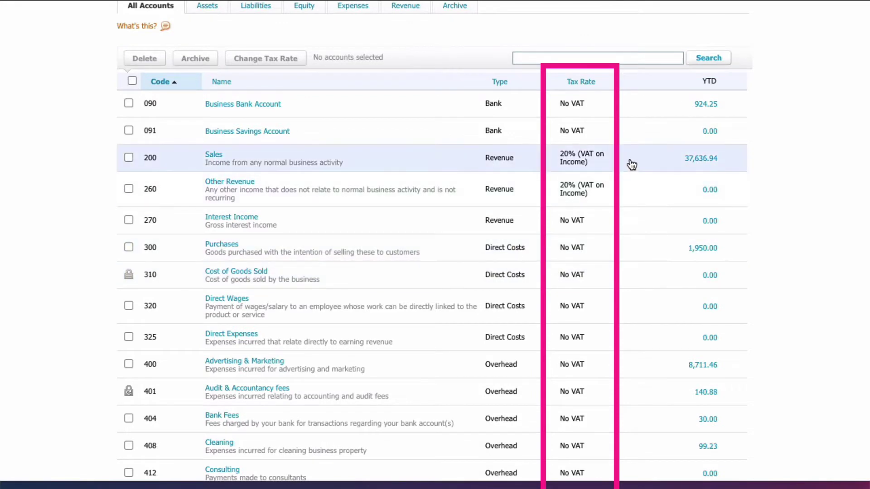
click(632, 164)
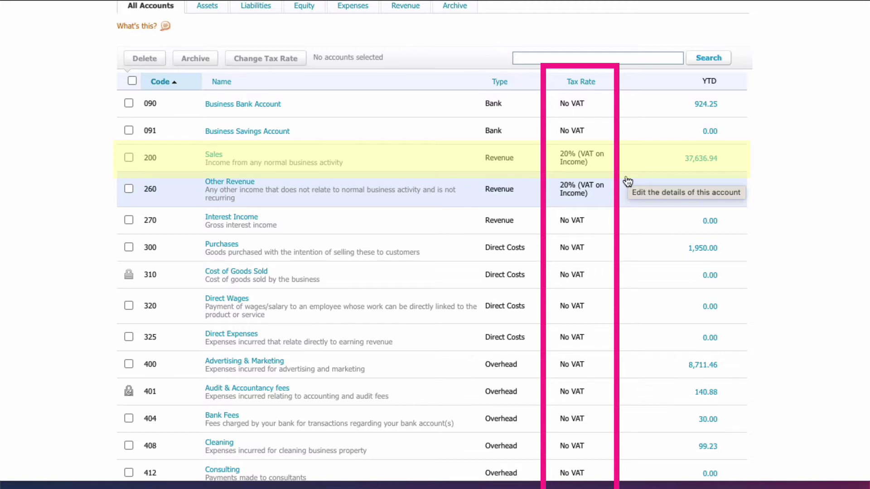
scroll(627, 181, down, 20)
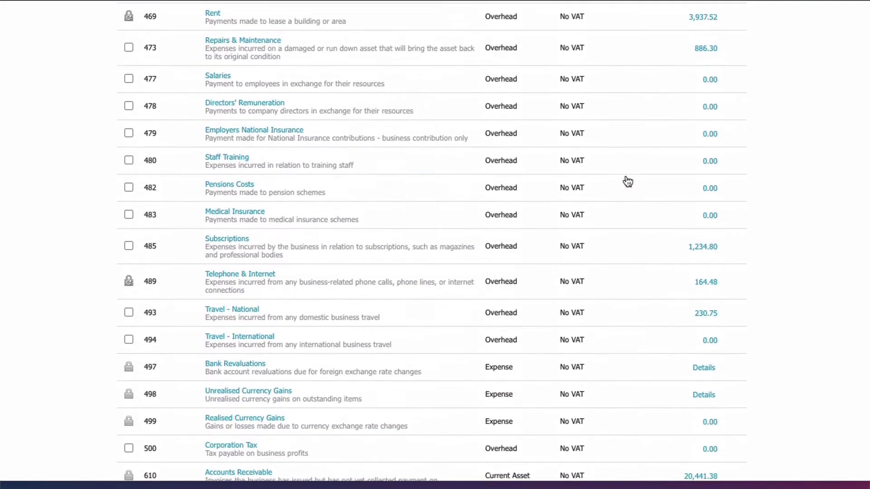
scroll(627, 181, down, 10)
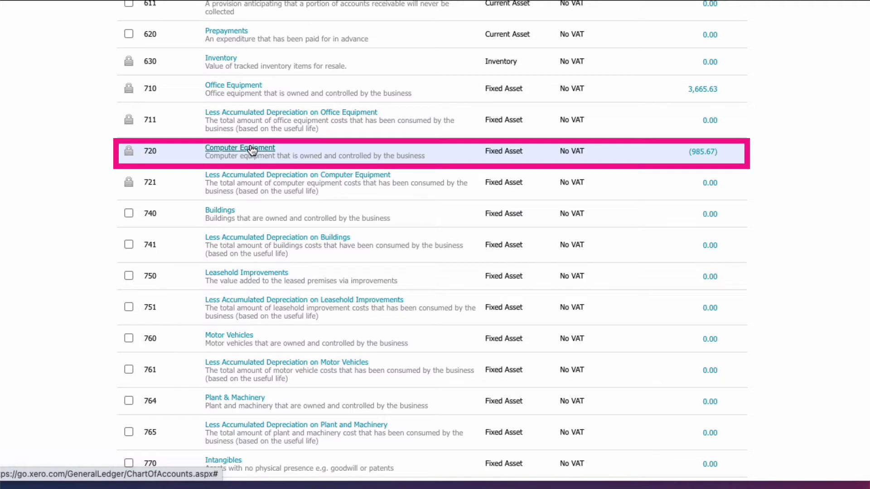
Open the Computer Equipment account's details and examine the default tax rates offered for capital purchases.
click(252, 151)
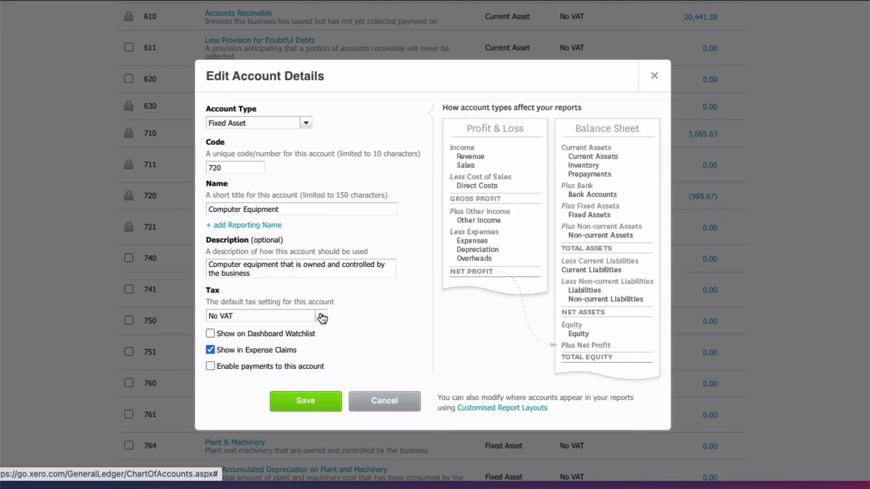
click(321, 315)
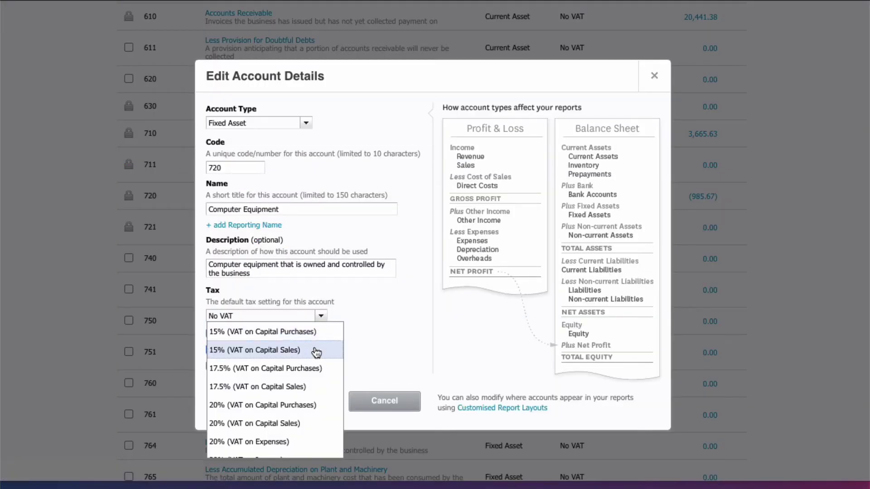
scroll(316, 353, down, 1)
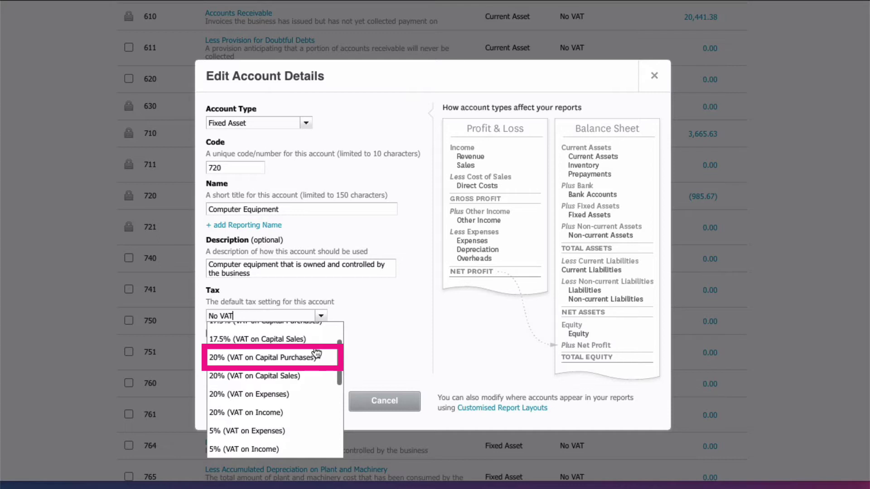
click(374, 320)
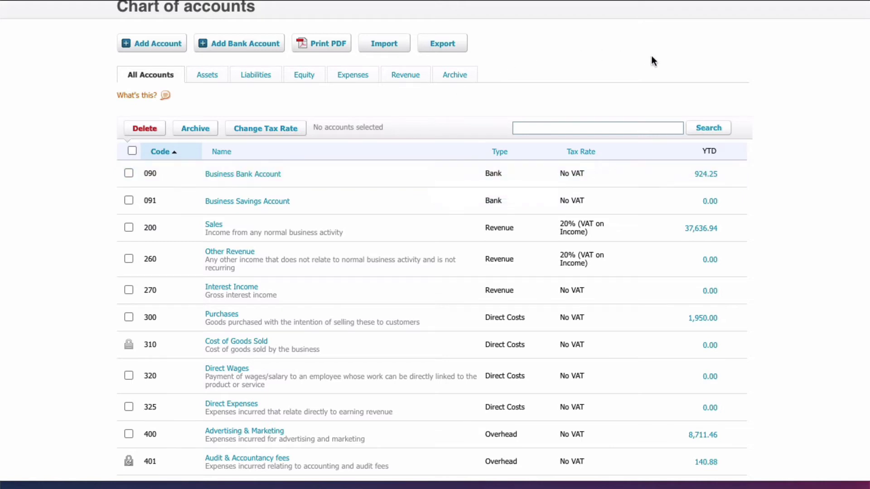
Add and save a Revenue account with code 299, the name Flat Rate VAT Adjustment, and No VAT as its default tax.
click(152, 48)
click(304, 118)
scroll(291, 184, down, 10)
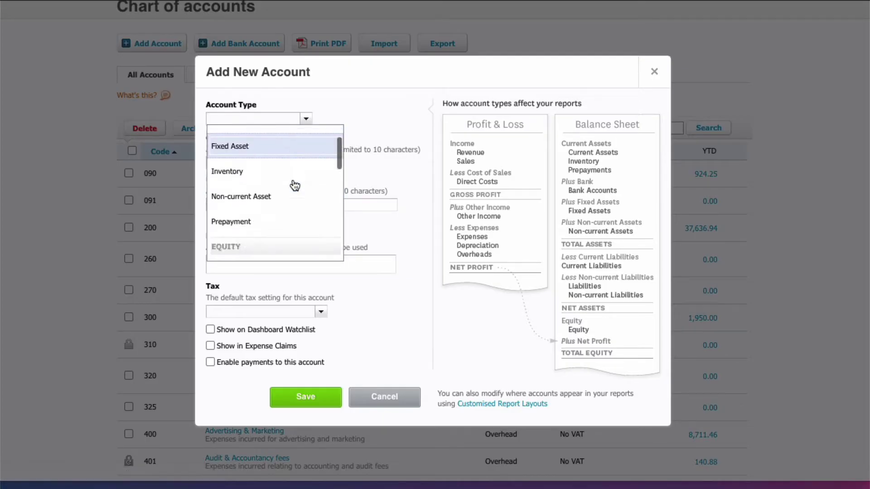
click(236, 227)
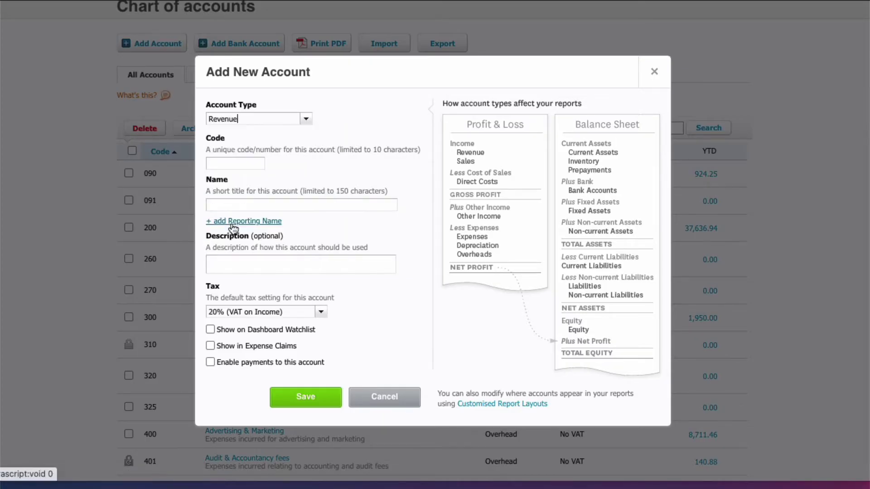
click(224, 164)
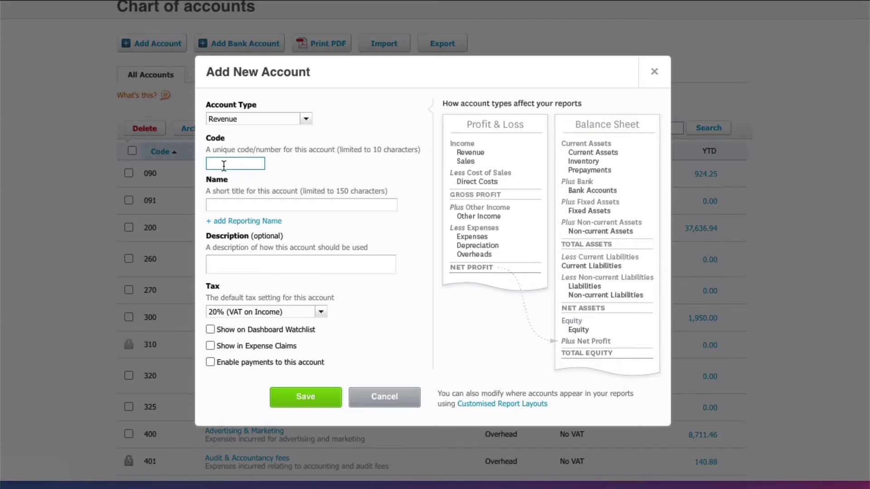
text(299)
key(Tab)
text(Flat Rate VAT Adjustment)
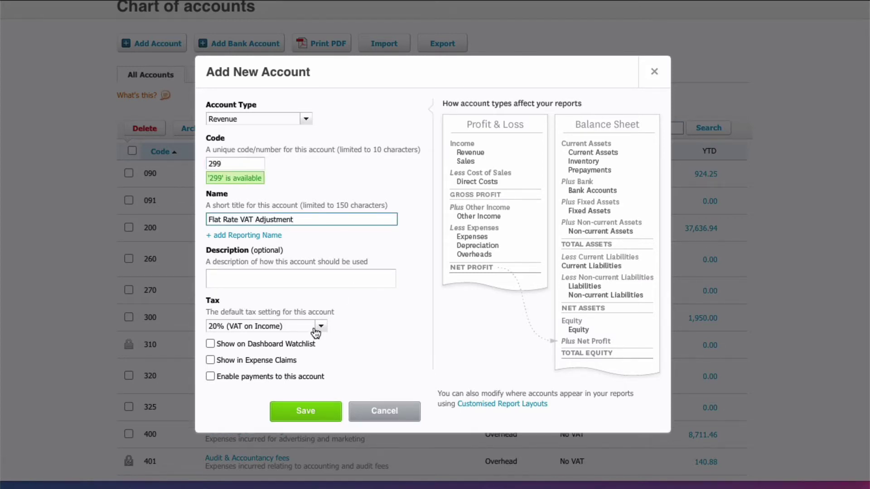
click(323, 327)
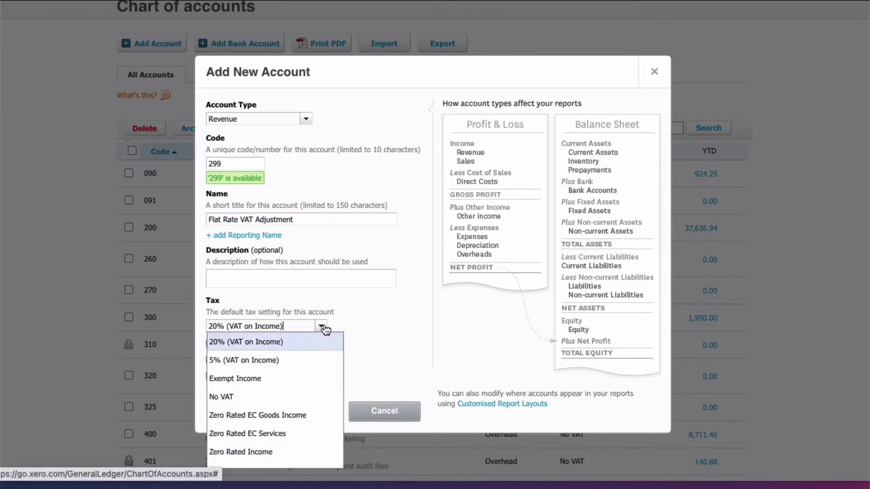
click(230, 396)
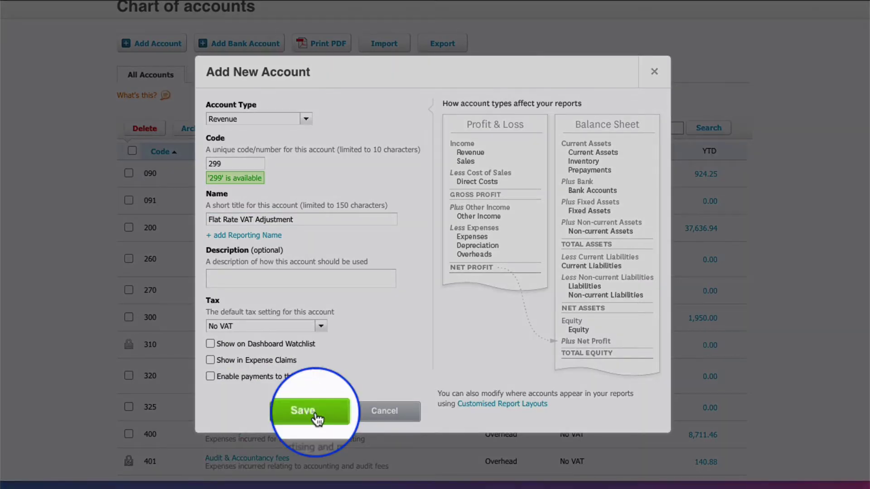
click(316, 417)
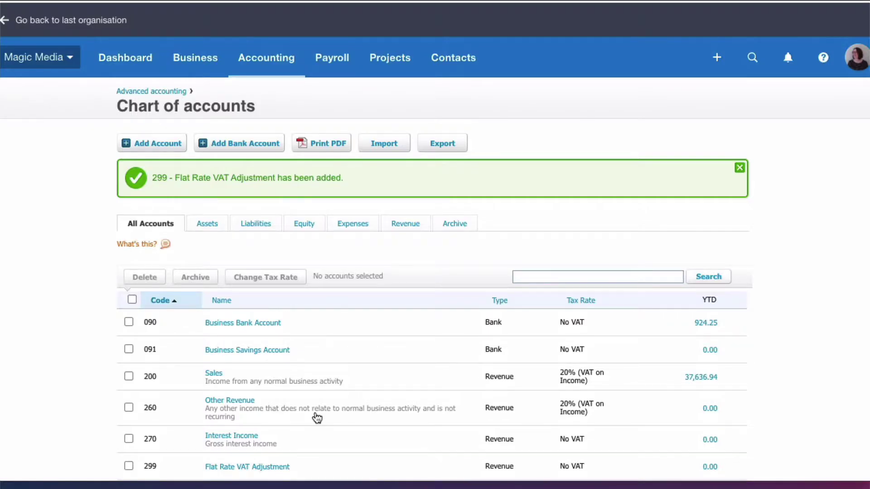
In the financial settings, choose 299 - Flat Rate VAT Adjustment as the Flat Rate Adjustment Account.
click(269, 64)
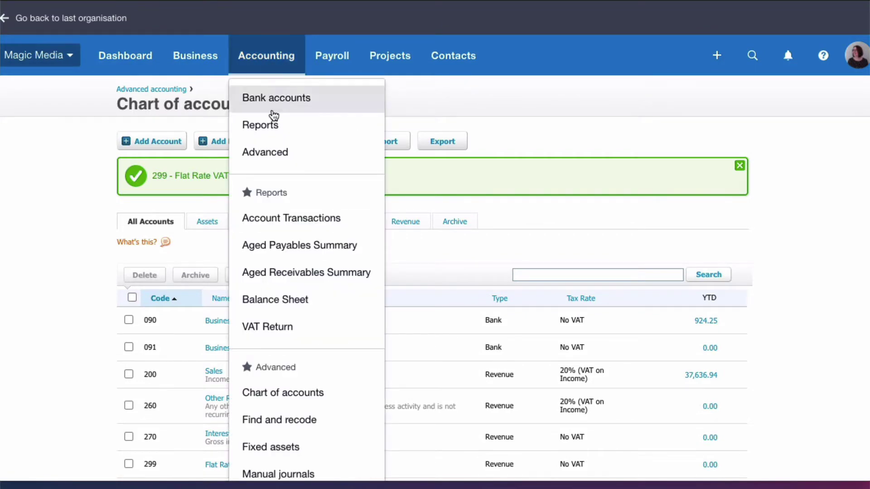
click(274, 155)
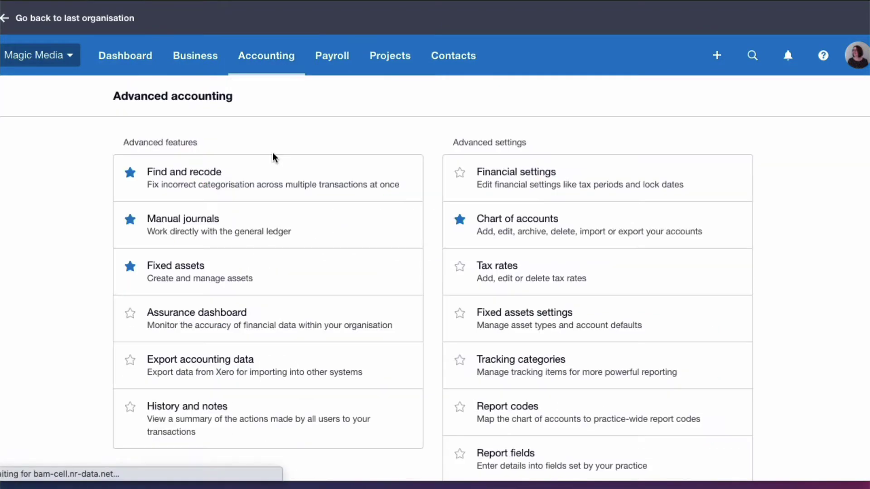
click(525, 177)
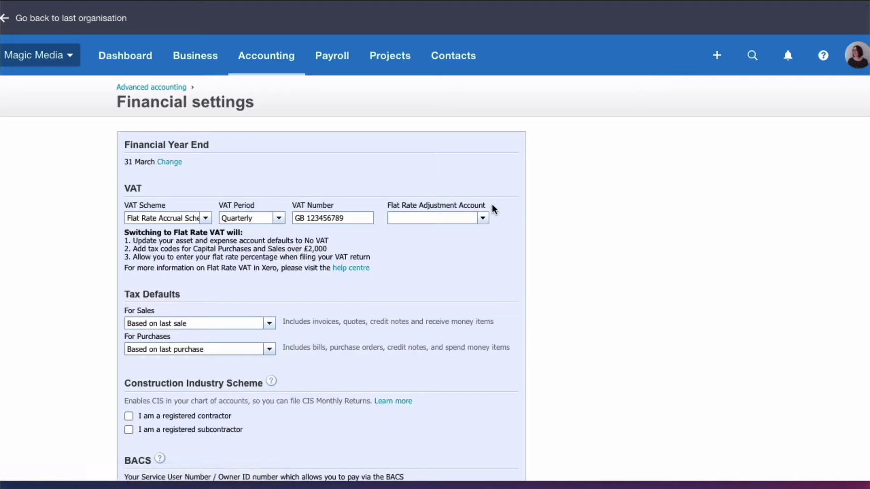
click(483, 219)
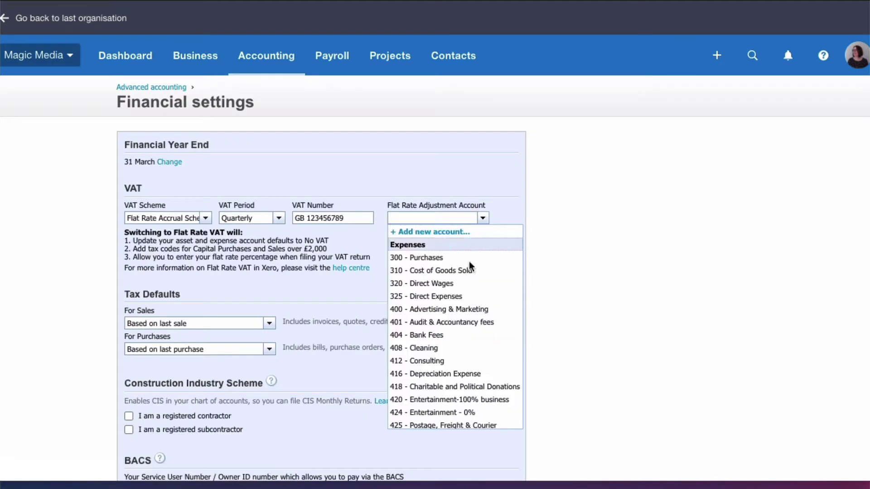
scroll(464, 273, down, 10)
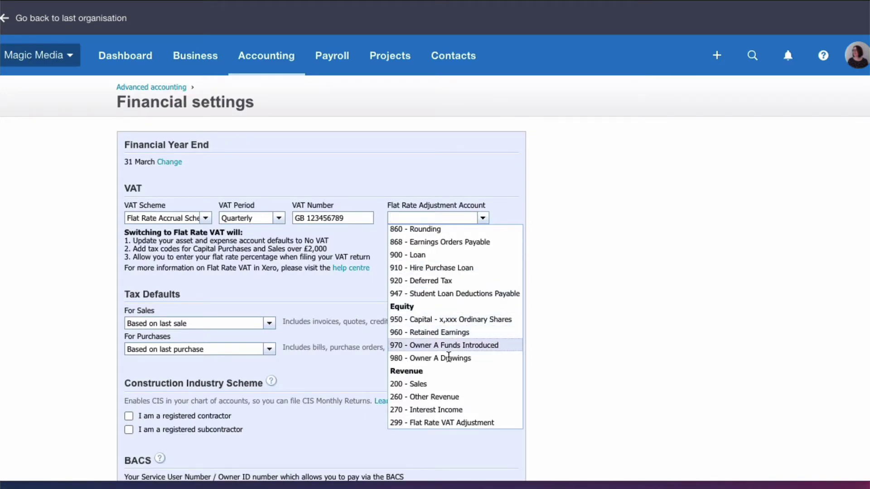
click(449, 423)
scroll(449, 427, down, 6)
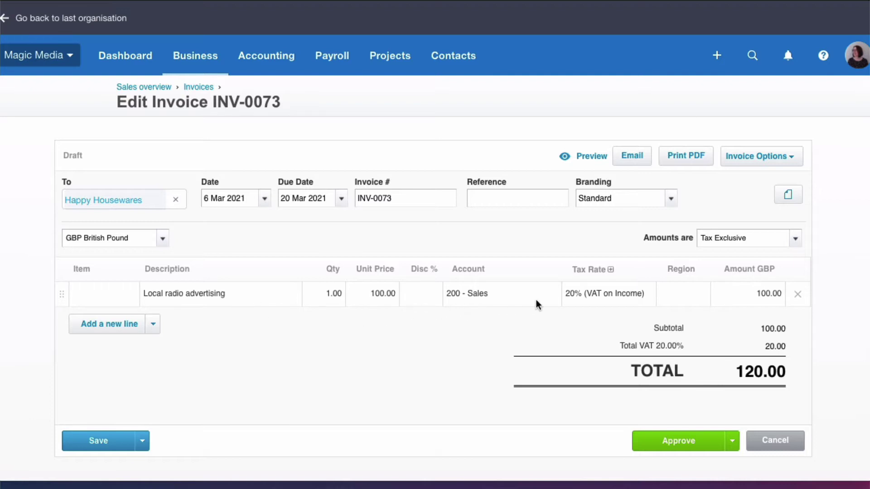
Choose 200 - Sales as the account for the Local radio advertising line and approve the Happy Housewares invoice.
click(506, 301)
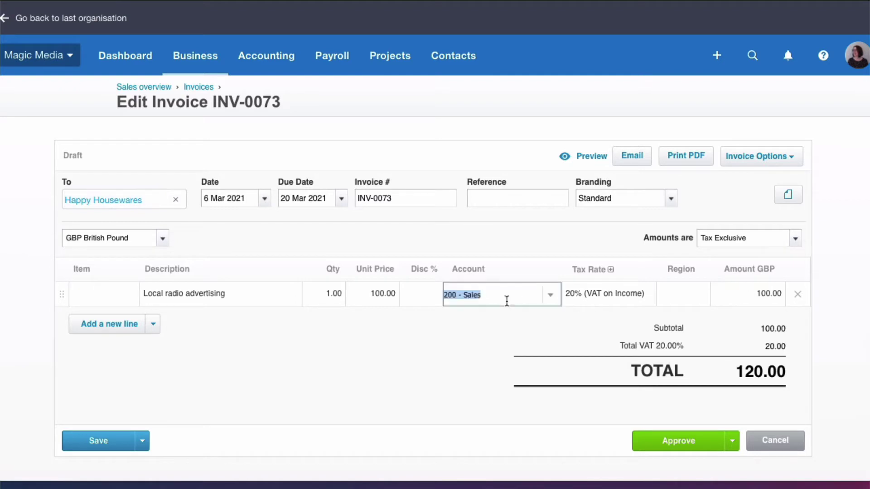
click(550, 295)
click(505, 133)
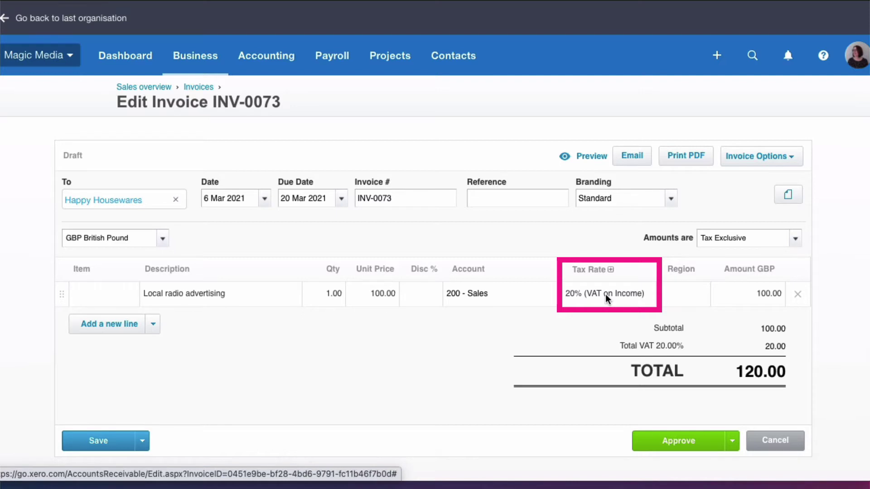
scroll(605, 294, down, 1)
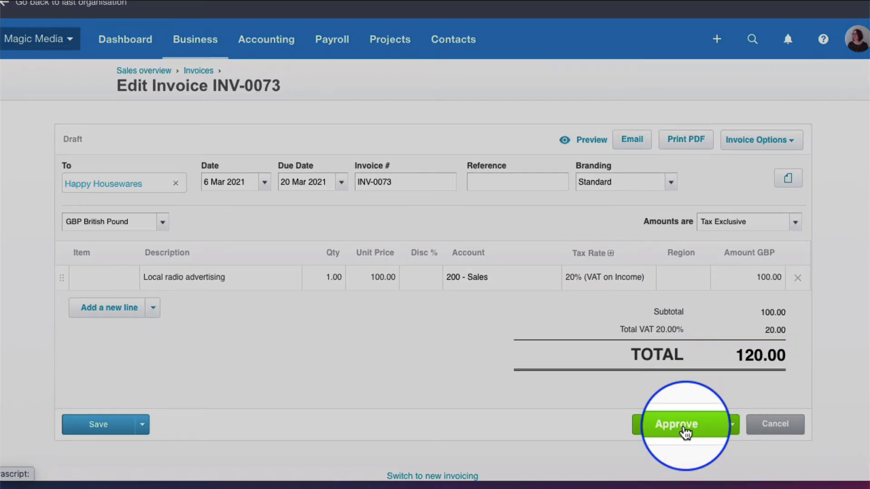
click(685, 432)
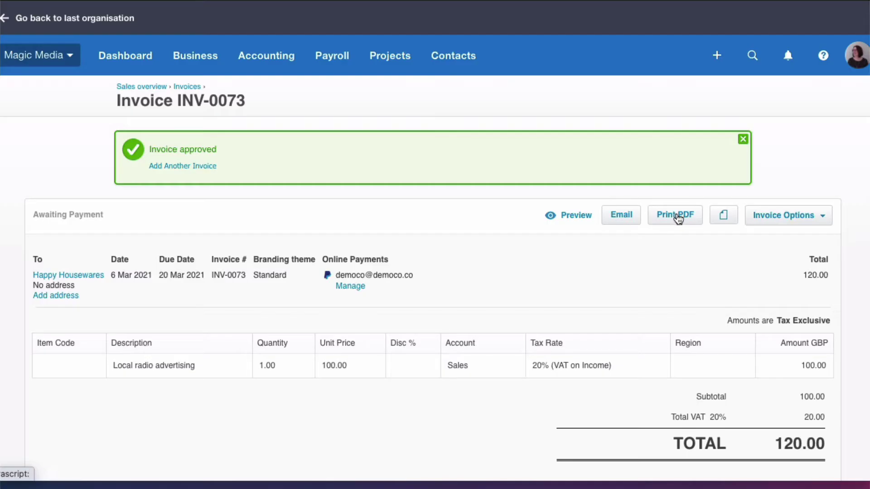
View the approved sales invoice as a PDF and examine its VAT rate, VAT amount and total.
click(527, 269)
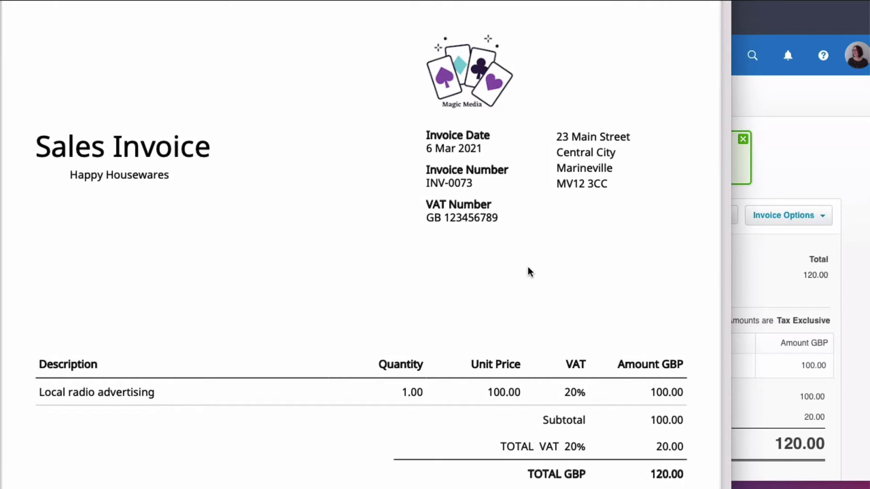
scroll(528, 268, down, 2)
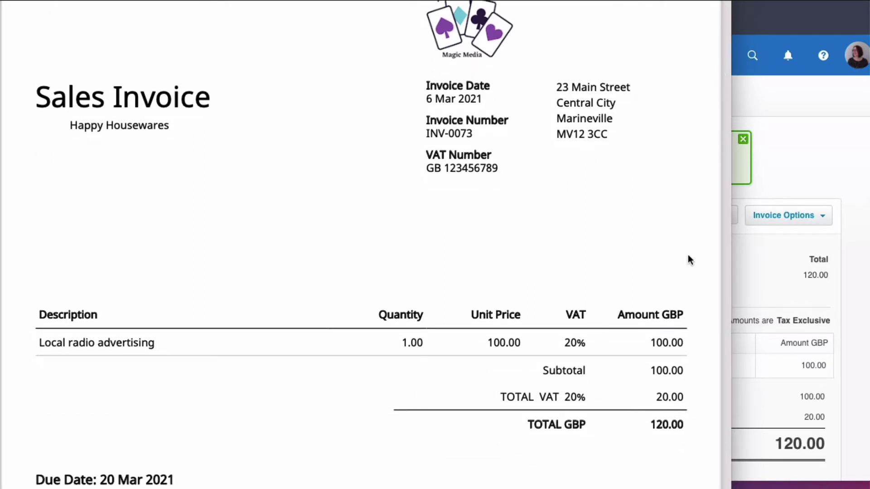
scroll(688, 257, up, 2)
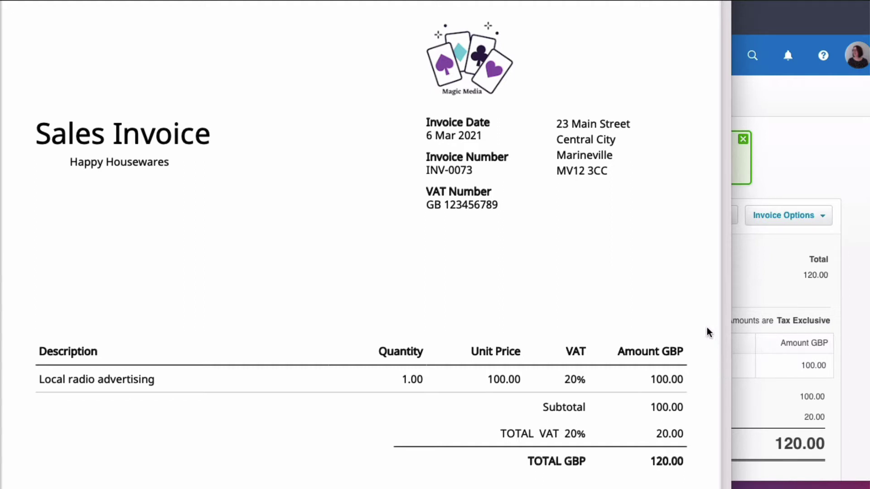
scroll(707, 327, up, 1)
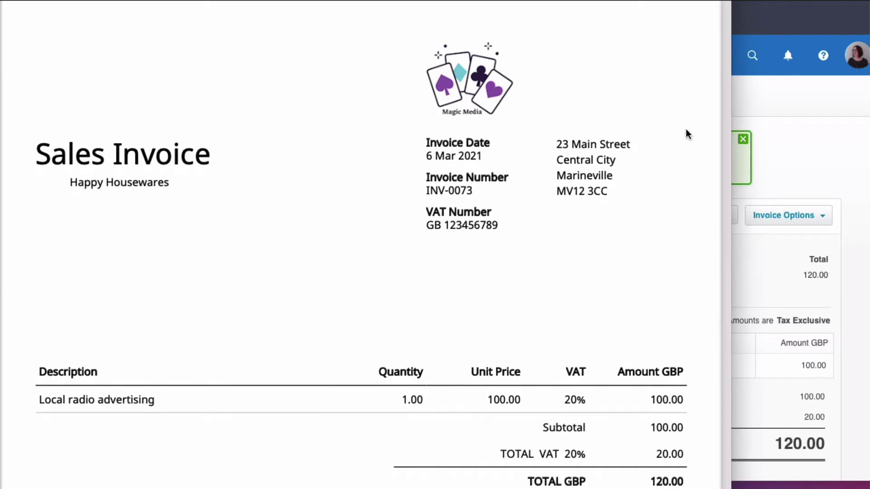
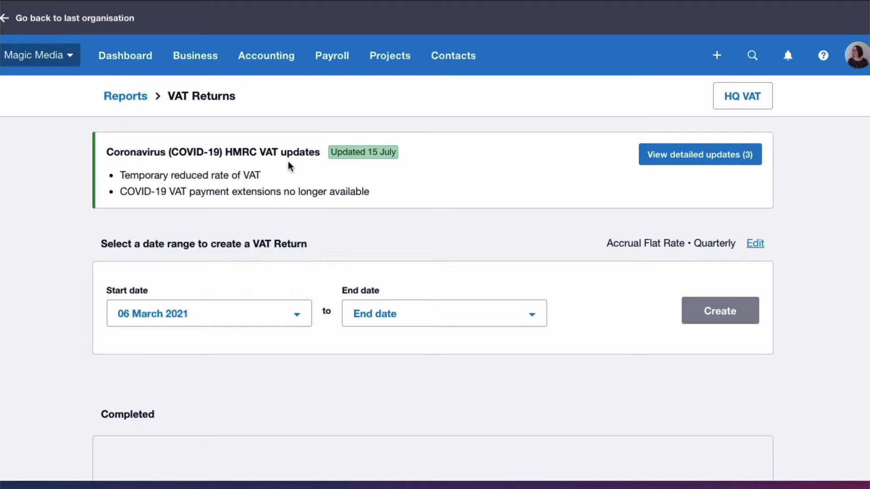
Create a VAT return with 06 March 2021 as its end date.
click(532, 315)
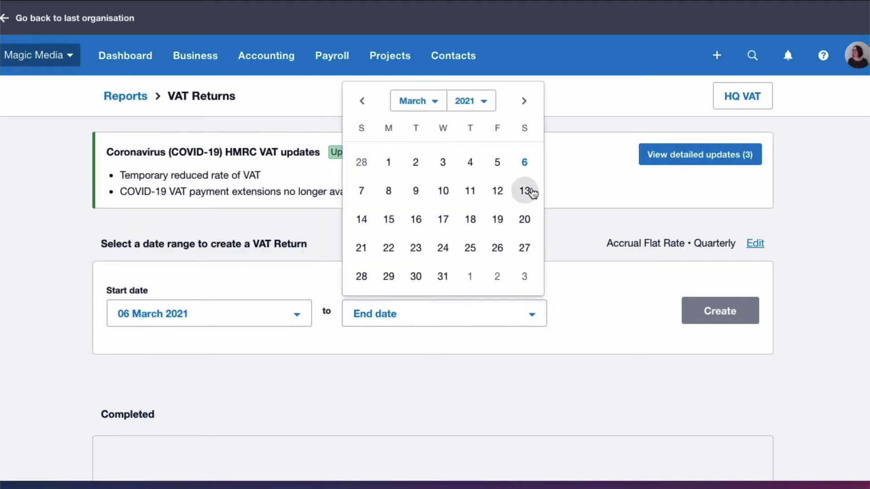
click(524, 162)
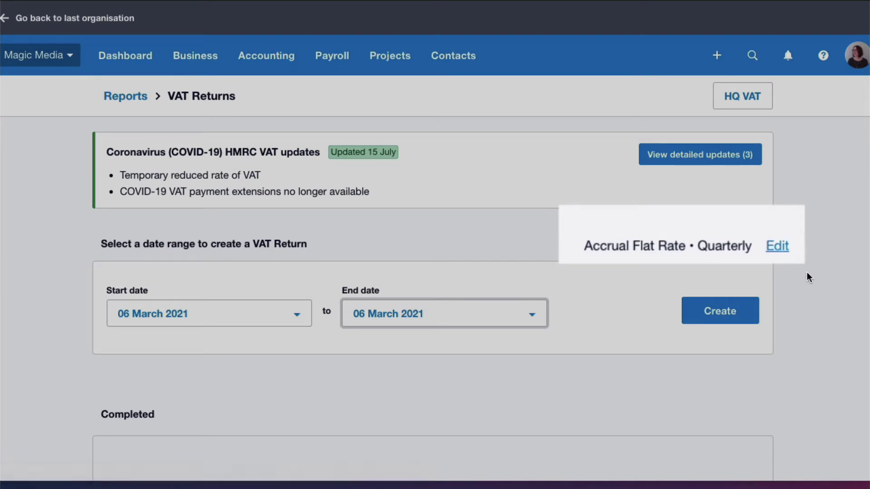
click(723, 314)
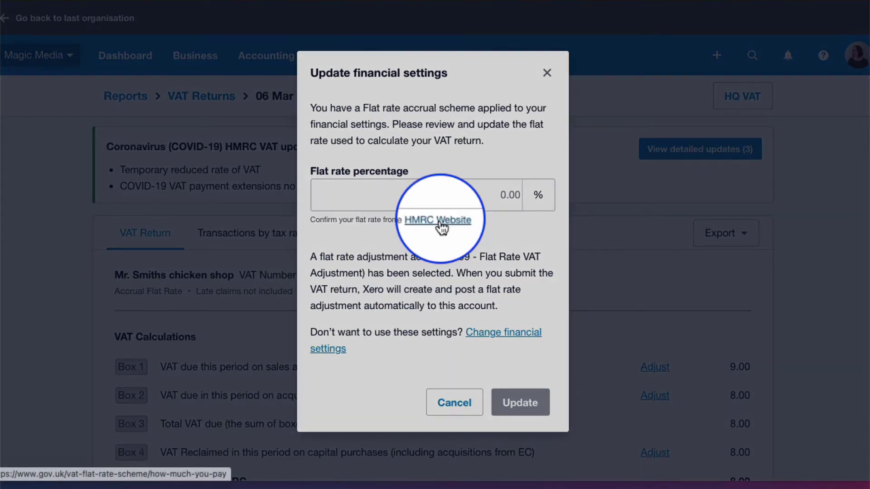
Open the HMRC website's flat rate guidance and examine the VAT flat rates listed for each type of business.
click(439, 222)
scroll(569, 119, down, 3)
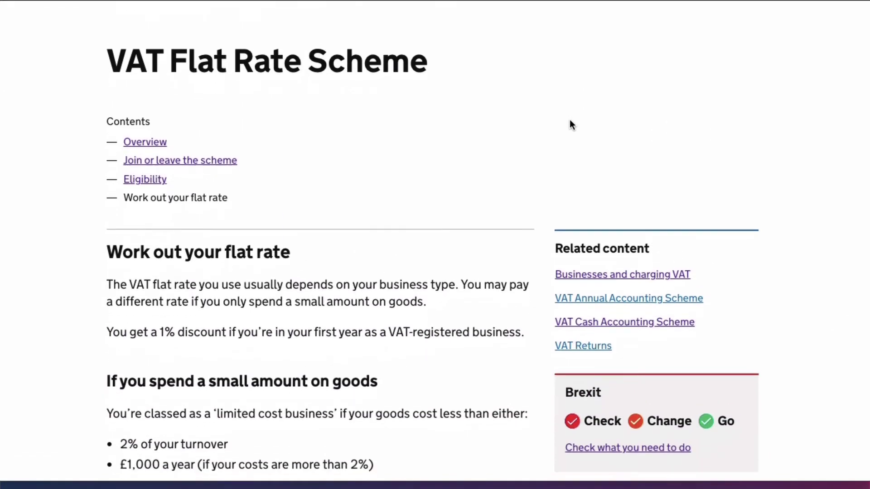
scroll(569, 119, down, 10)
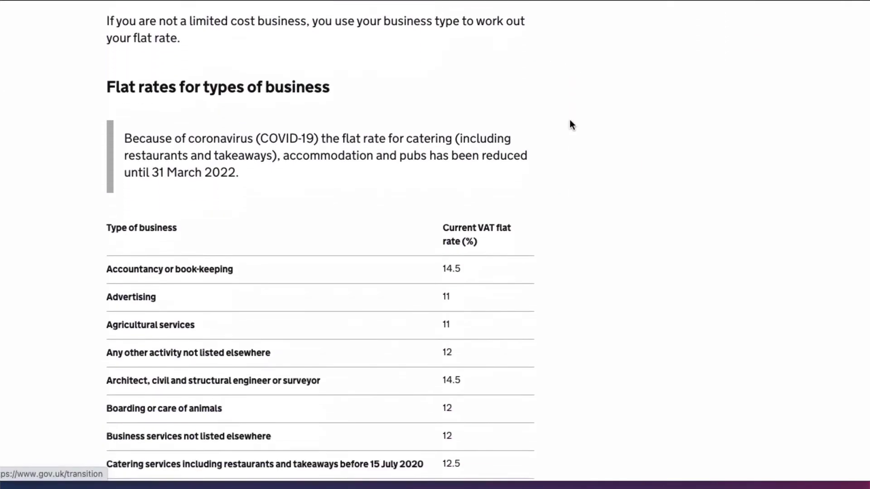
scroll(570, 120, down, 3)
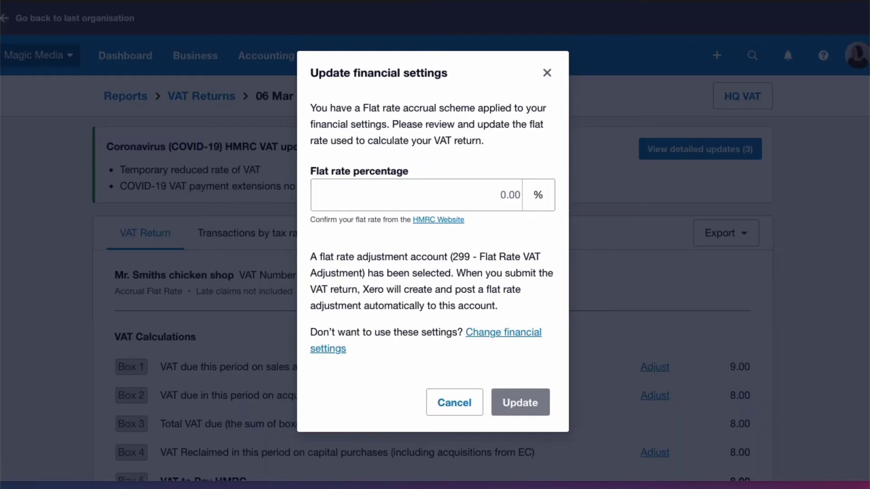
Set the flat rate percentage for the VAT return to 10% and update the financial settings.
click(494, 195)
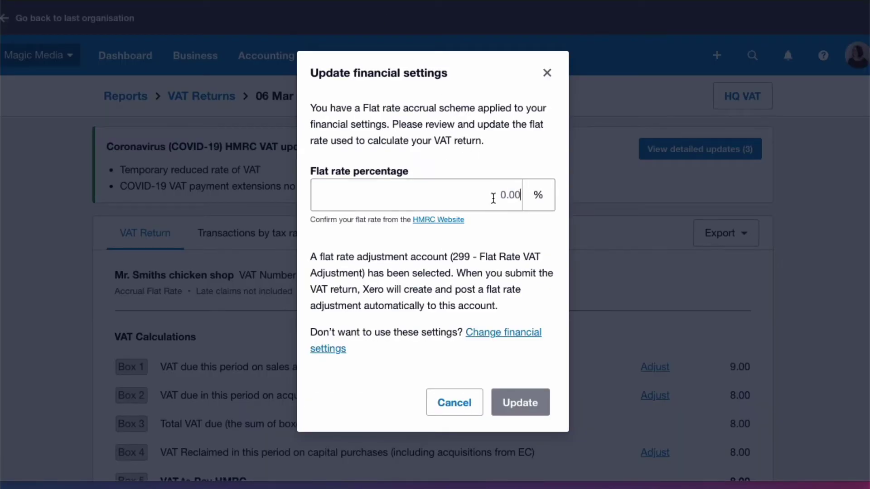
key(BackSpace)
key(BackSpace)
key(BackSpace)
key(BackSpace)
text(10)
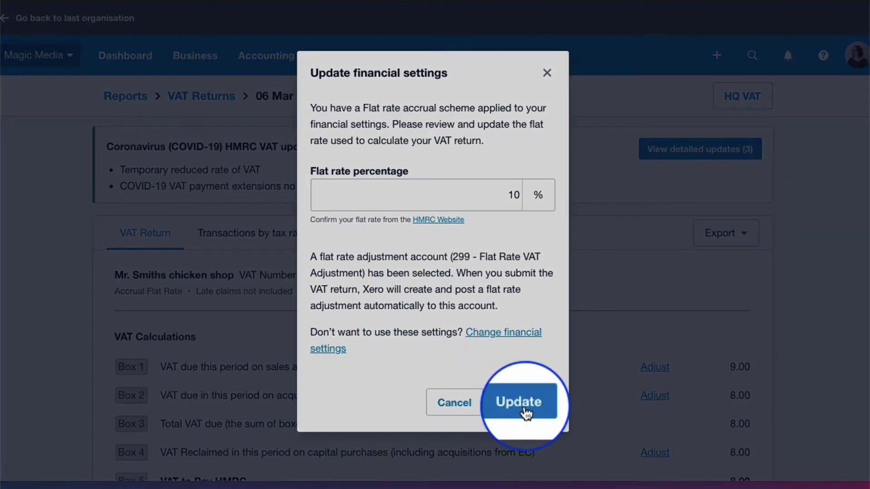
click(520, 402)
Review the VAT return's box figures and examine how the sales invoice is listed under transactions by tax rate.
scroll(524, 404, down, 1)
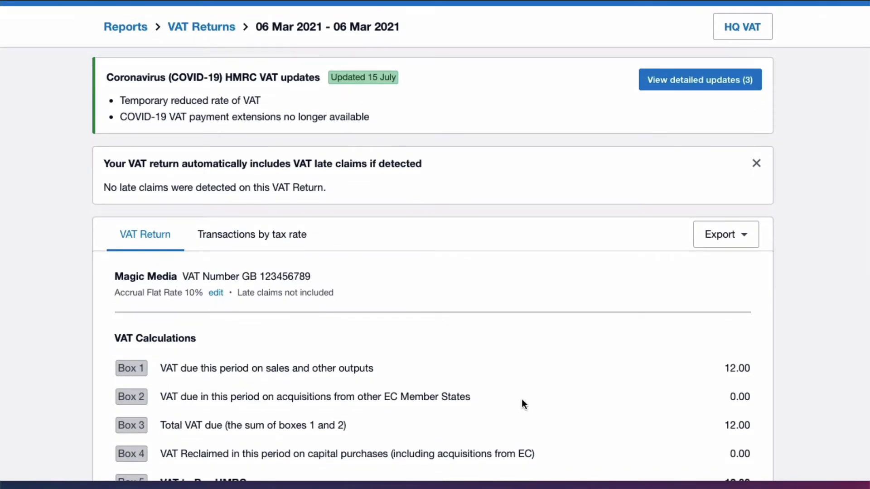
scroll(524, 404, down, 3)
scroll(521, 399, down, 3)
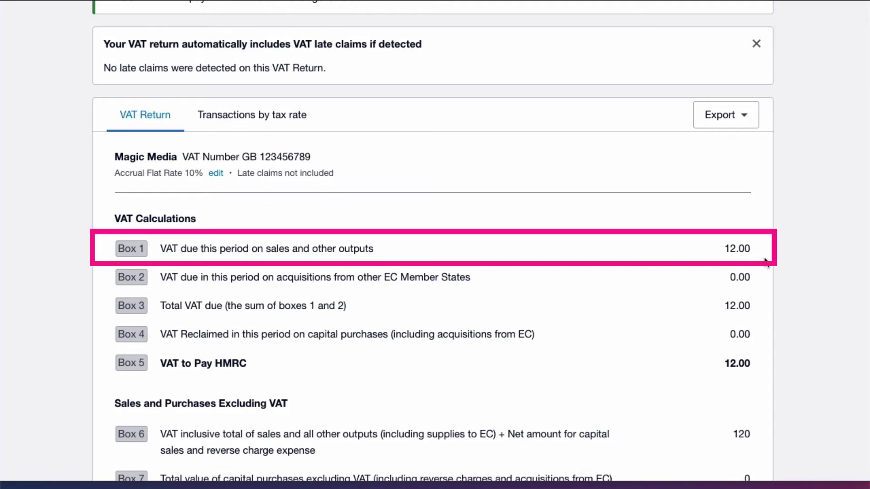
scroll(764, 260, down, 5)
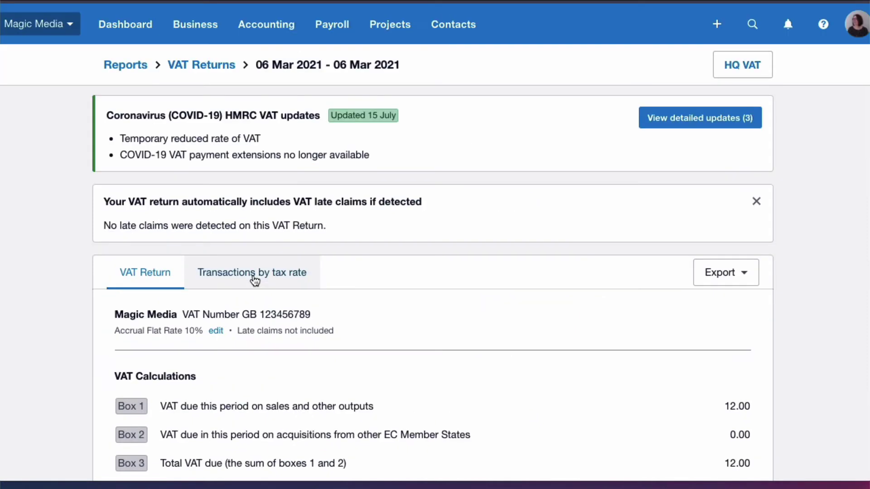
click(253, 275)
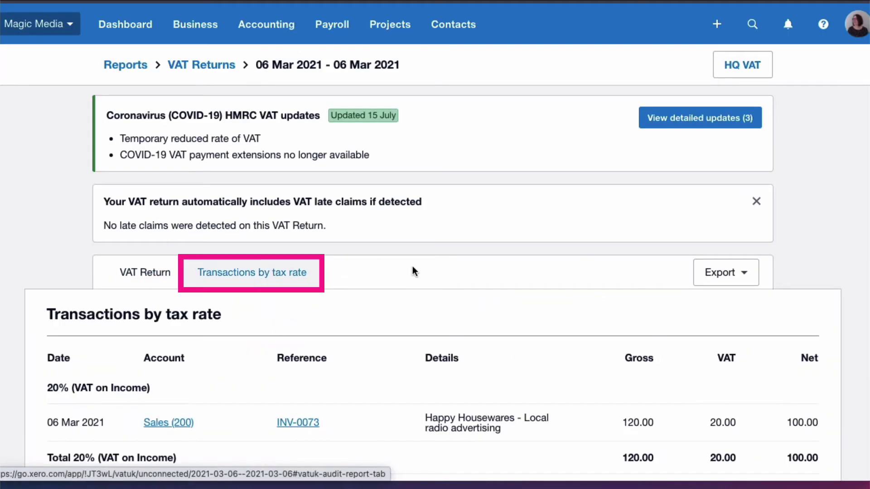
scroll(413, 265, down, 1)
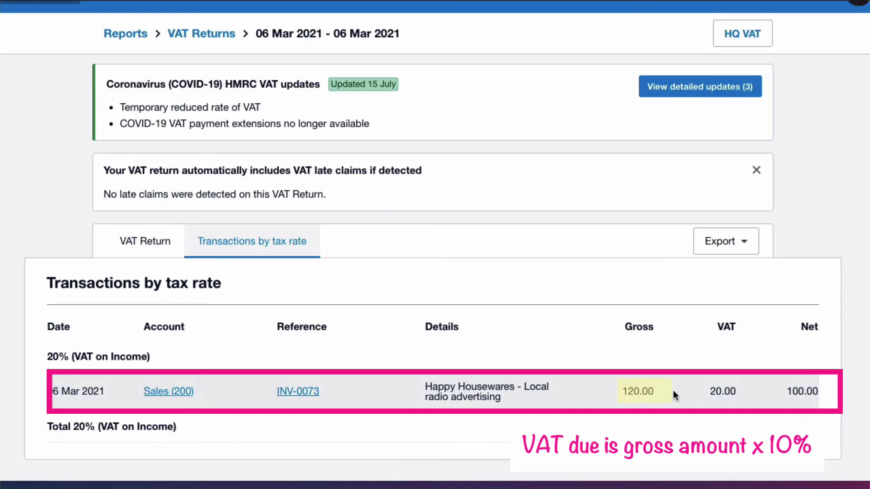
click(145, 241)
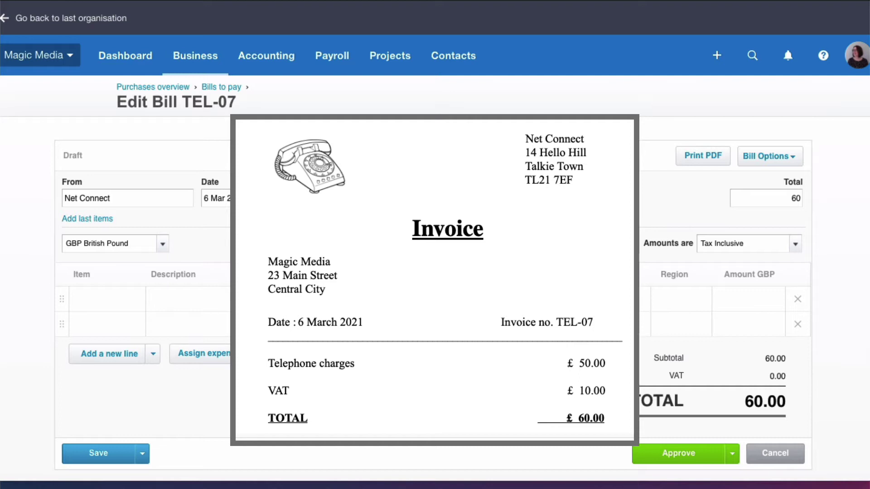
Enter the VAT-inclusive amount of 60 as the total of the Net Connect bill.
double_click(795, 198)
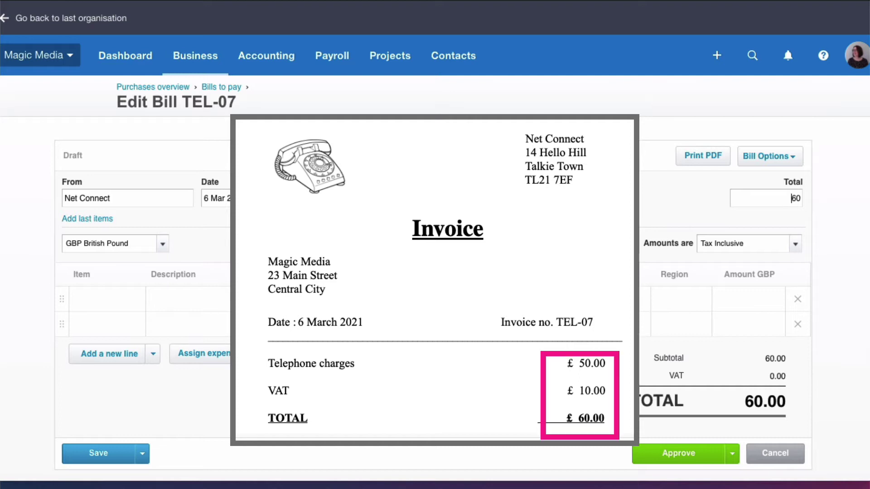
key(BackSpace)
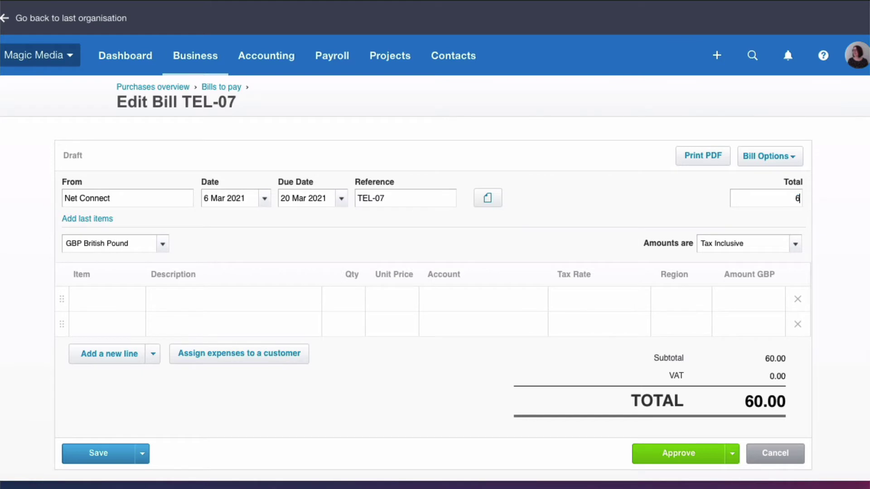
text(60)
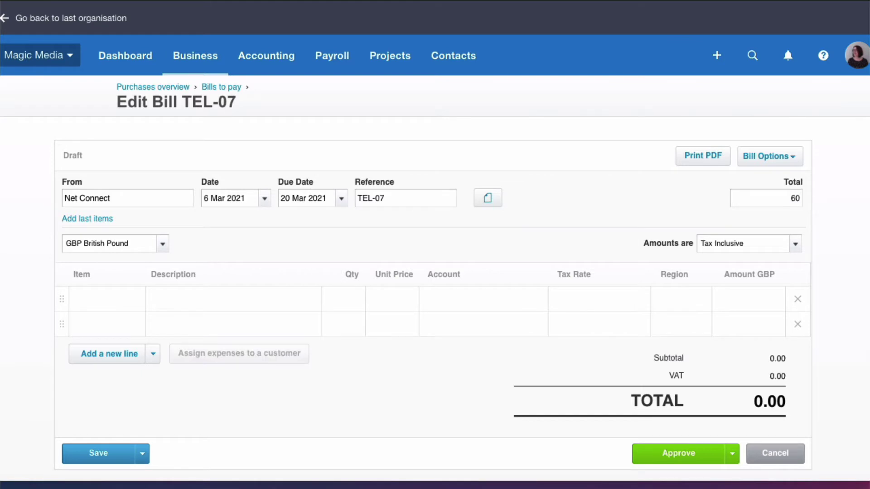
key(Tab)
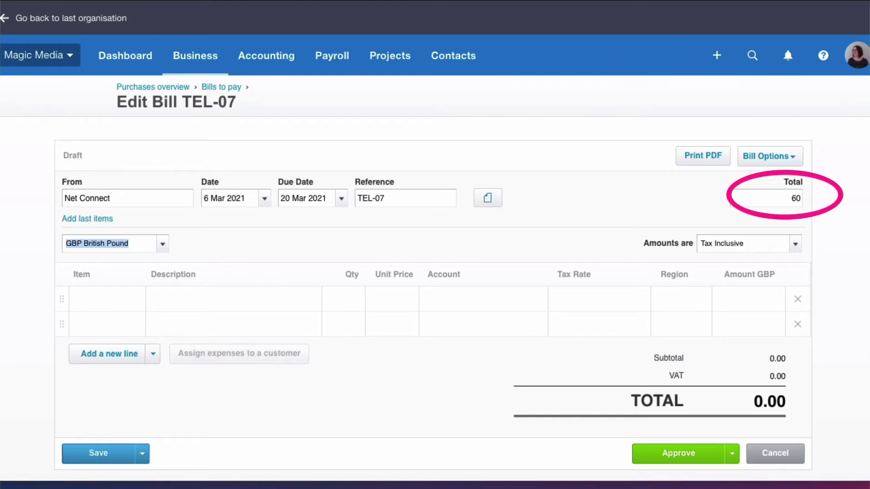
Fill in the bill's first line with the description Telephone bill, quantity 1 and unit price 60.
click(208, 307)
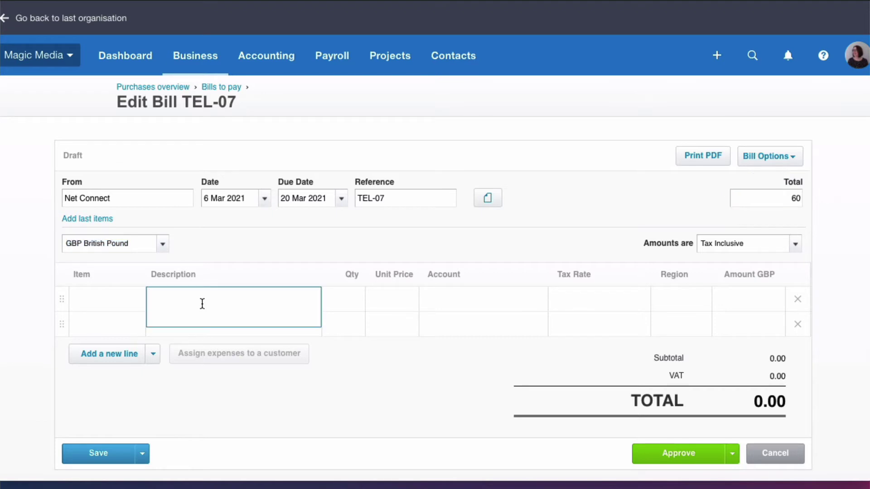
text(Telephone bill)
key(Tab)
text(1)
key(Tab)
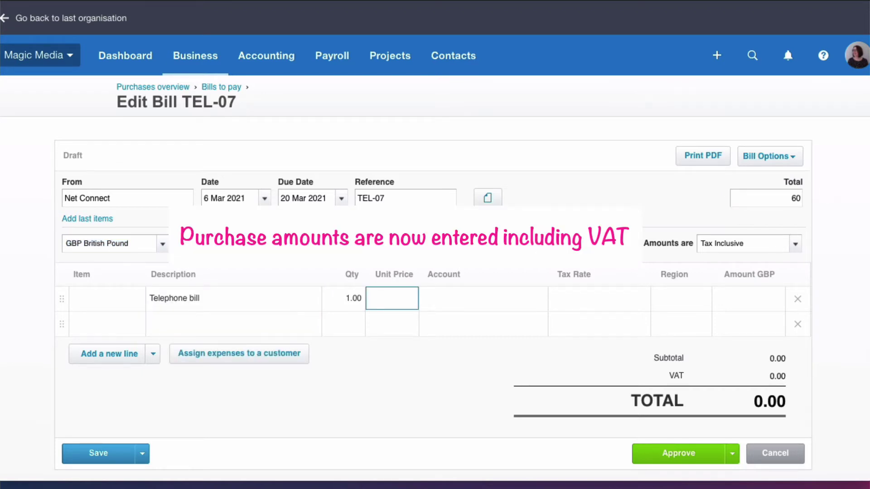
text(60)
key(Tab)
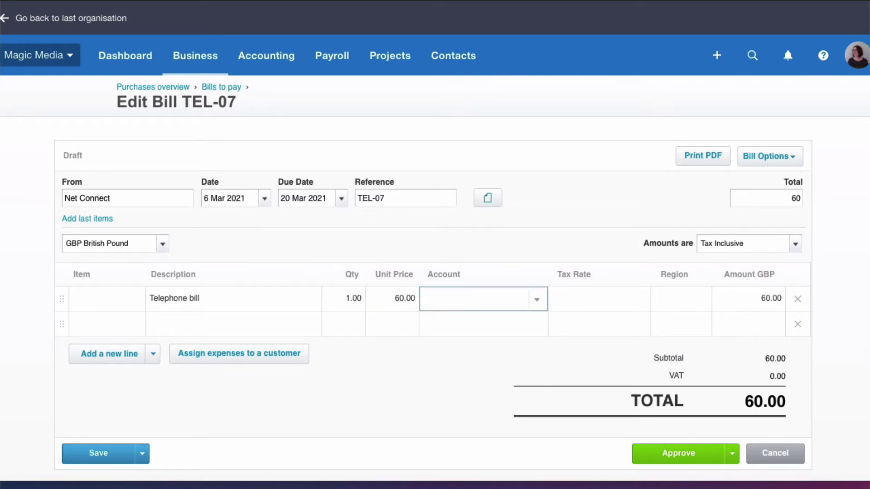
Assign 489 - Telephone & Internet to the telephone bill line and approve the Net Connect bill.
text(tel)
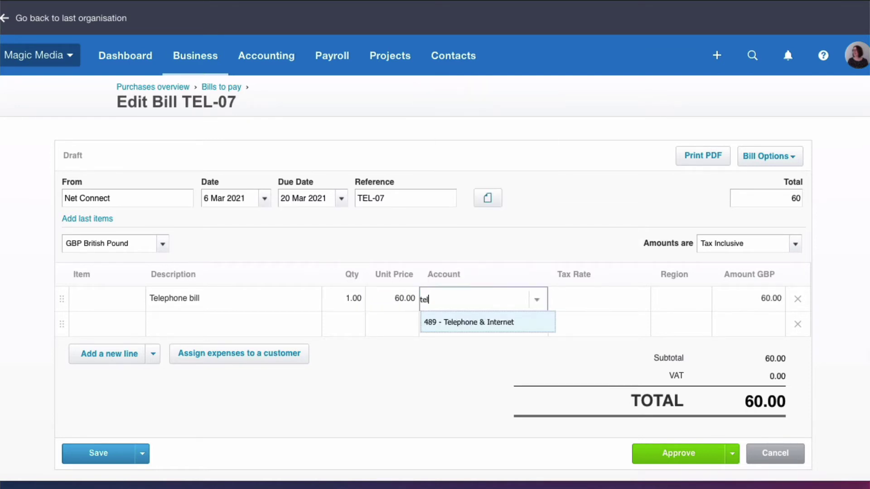
click(479, 323)
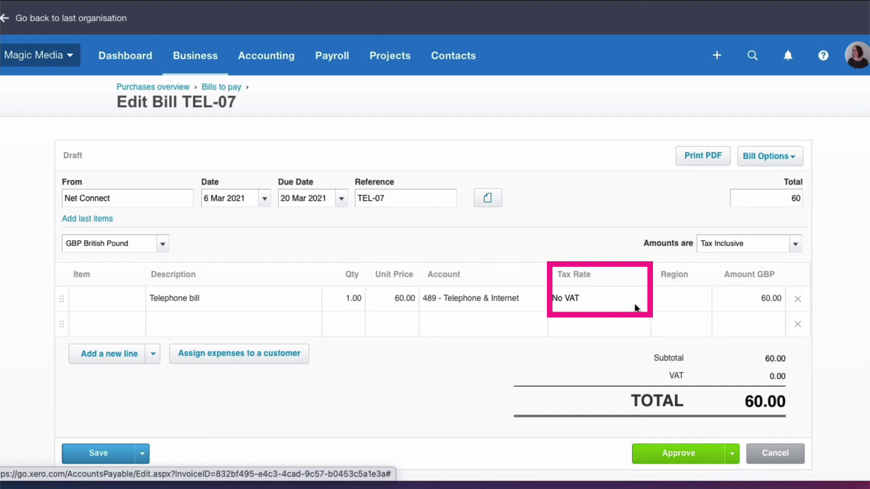
scroll(634, 303, down, 1)
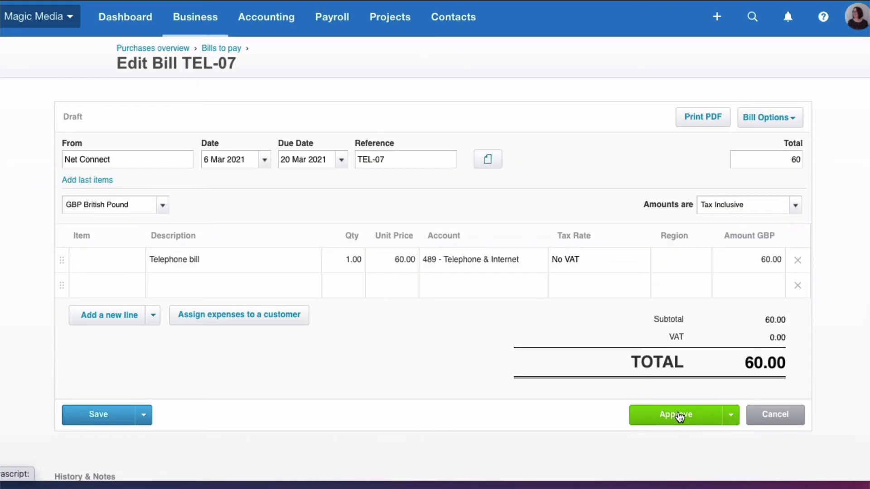
click(680, 416)
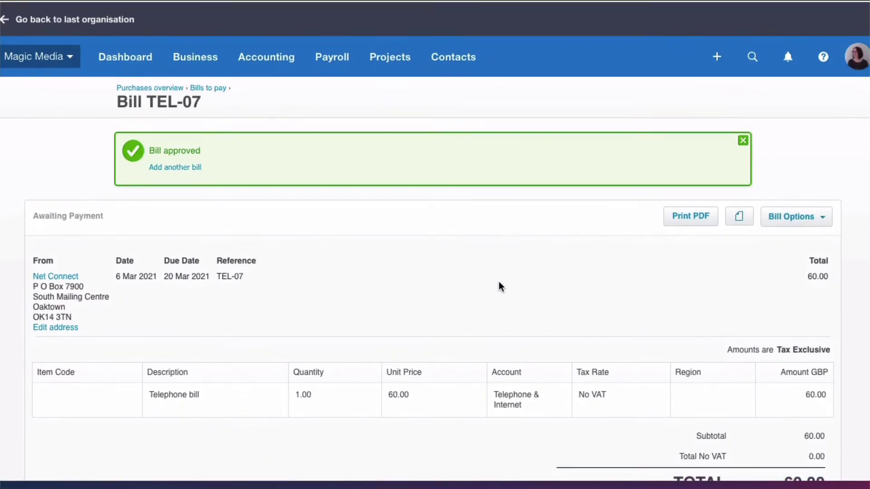
Open the VAT return for 6 March 2021 and review how the telephone bill affects its box figures.
click(270, 63)
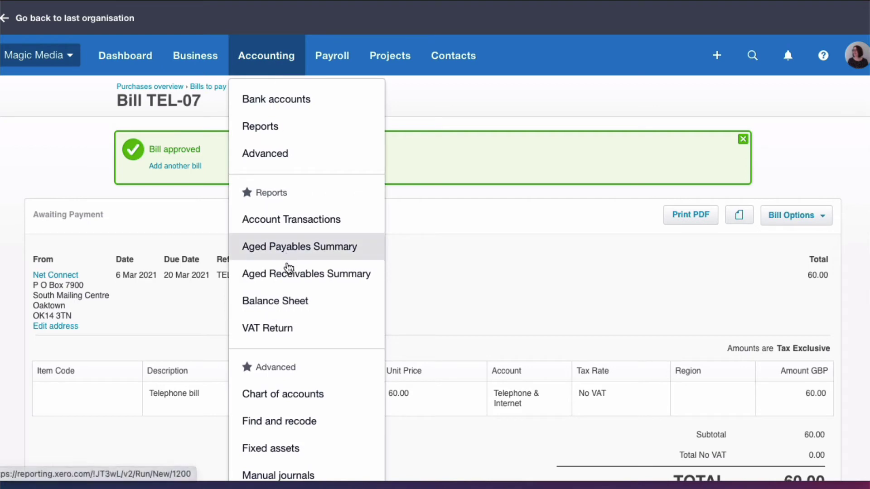
click(277, 327)
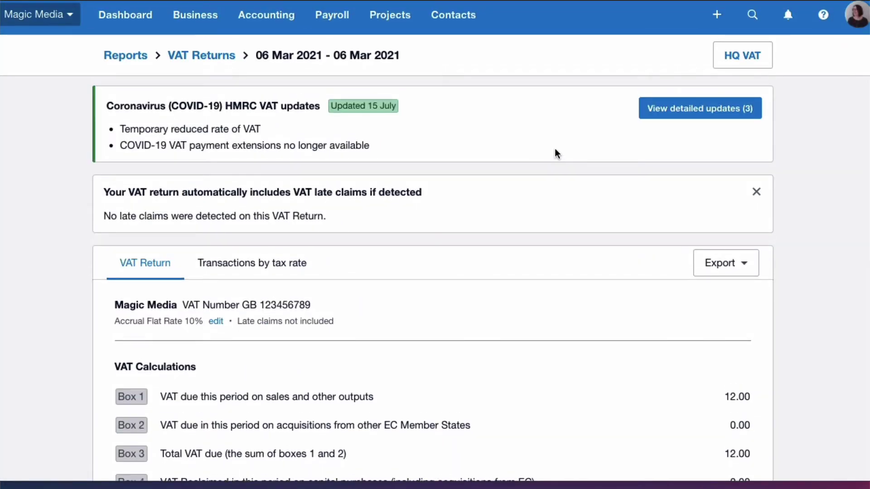
scroll(554, 148, down, 2)
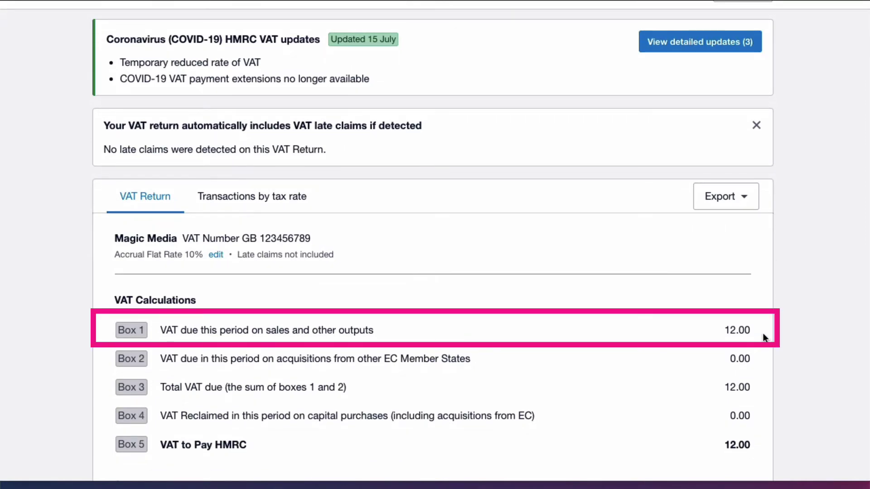
scroll(762, 334, down, 8)
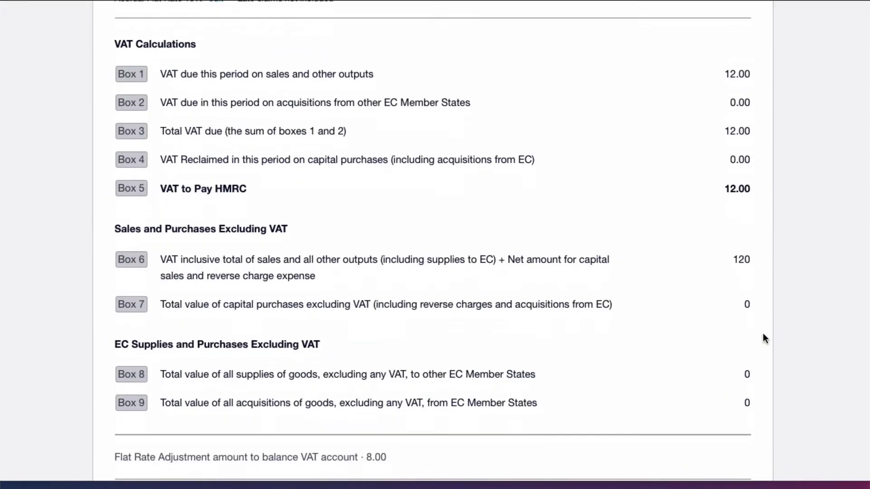
scroll(762, 334, up, 5)
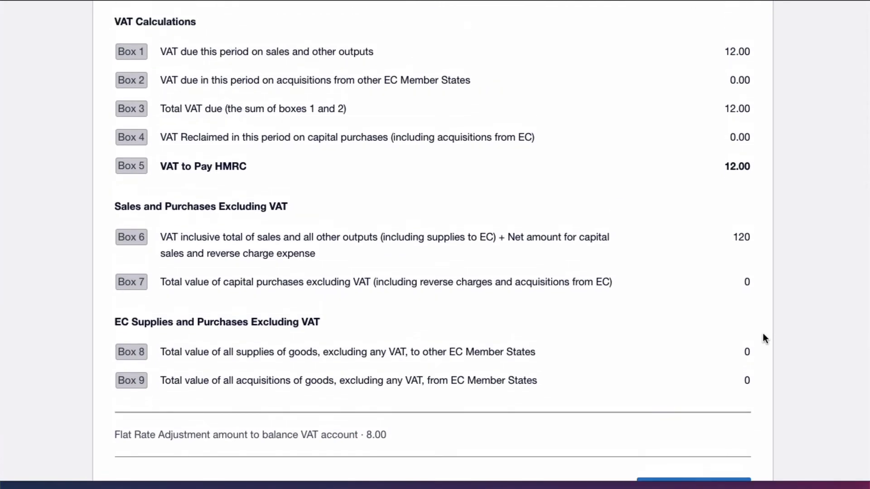
scroll(763, 339, up, 5)
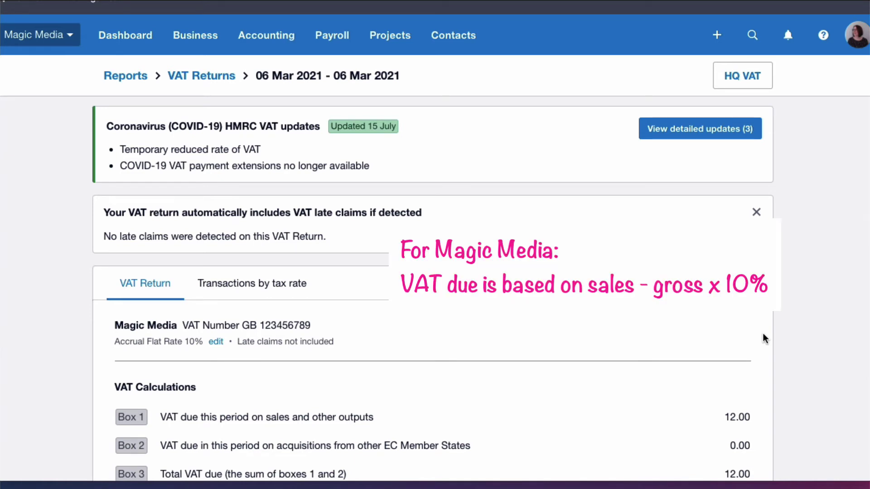
scroll(762, 335, down, 2)
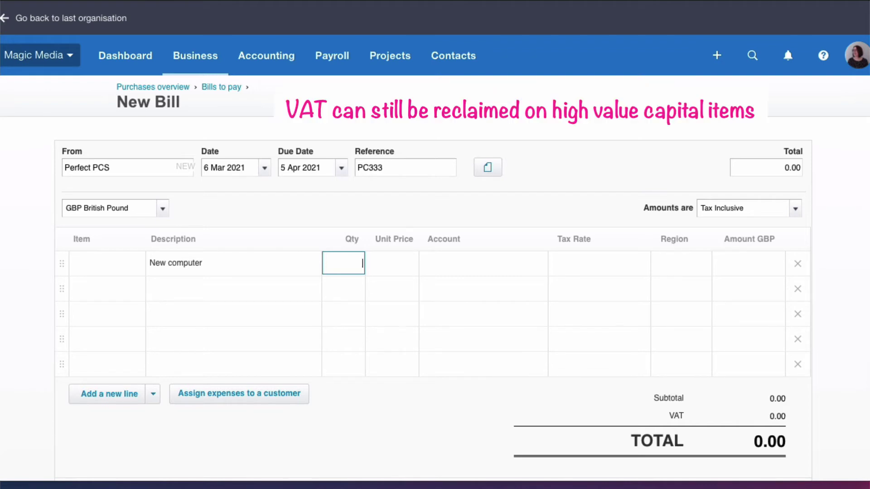
Complete the New computer line with quantity 1, unit price 2000 and account 720 - Computer Equipment.
key(Tab)
text(2000)
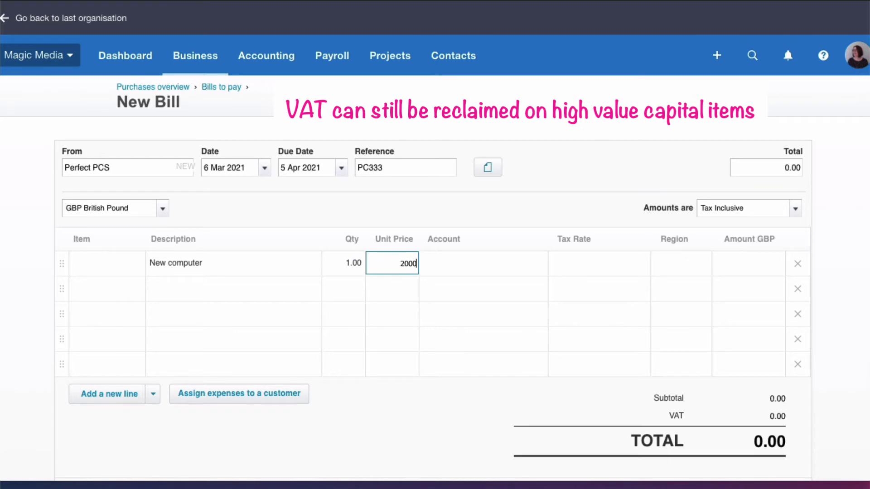
key(Tab)
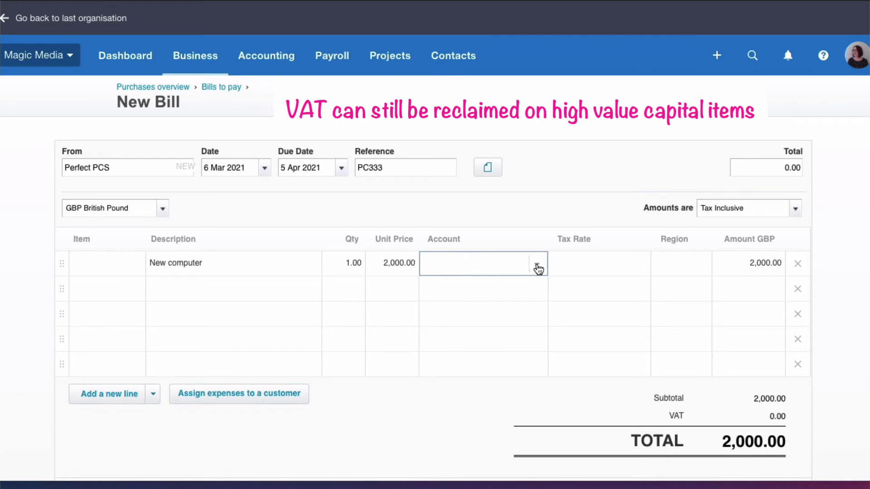
text(comp)
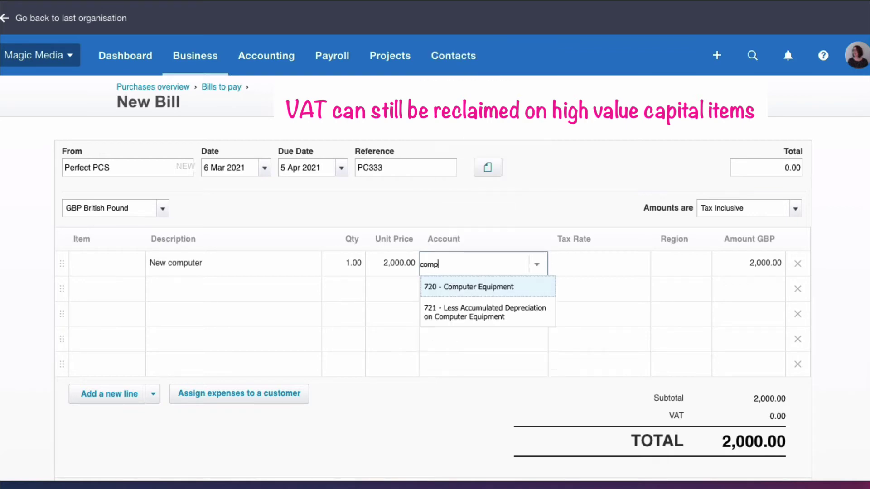
click(492, 290)
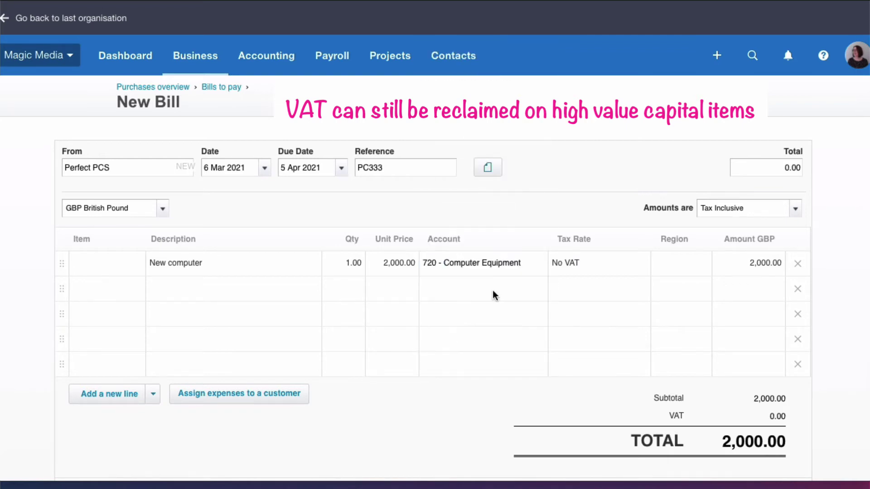
Apply the 20% (VAT on Capital Purchases) tax rate to the New computer line and approve the Perfect PCS bill.
click(602, 260)
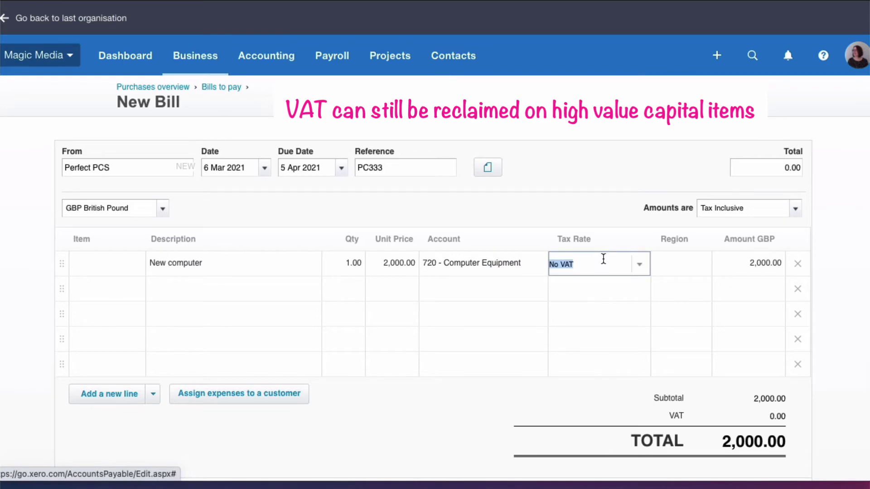
click(639, 267)
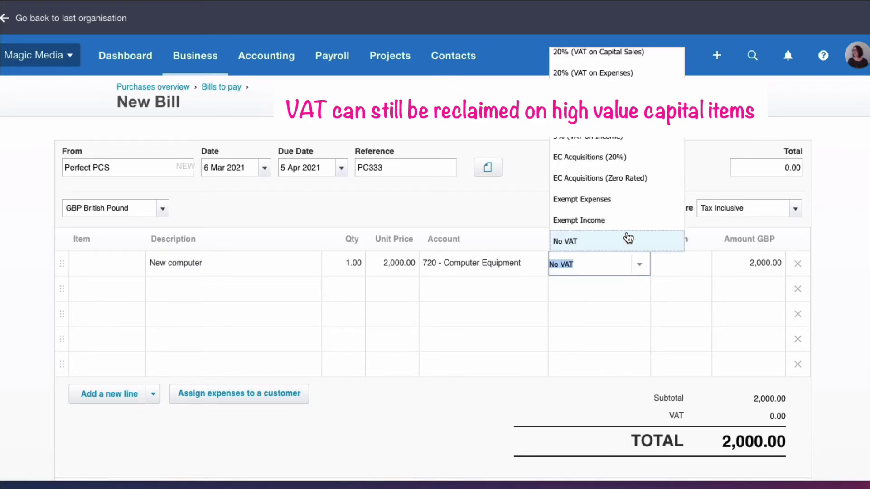
scroll(668, 168, up, 3)
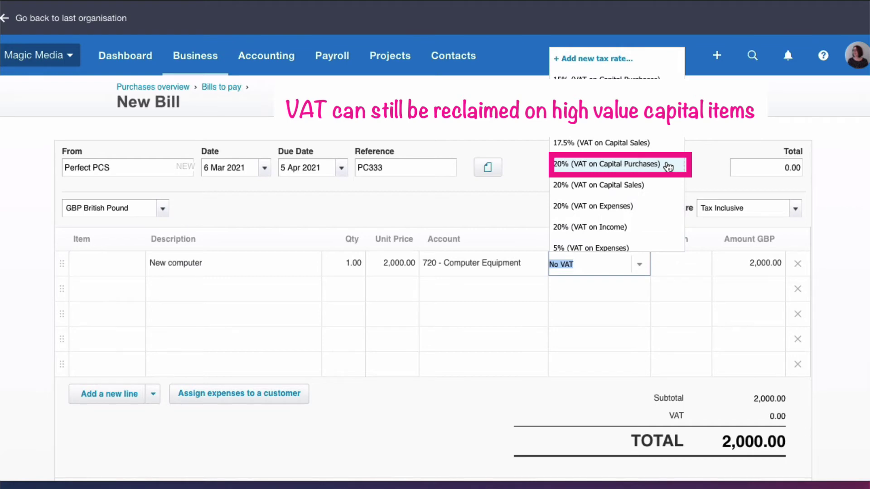
click(668, 167)
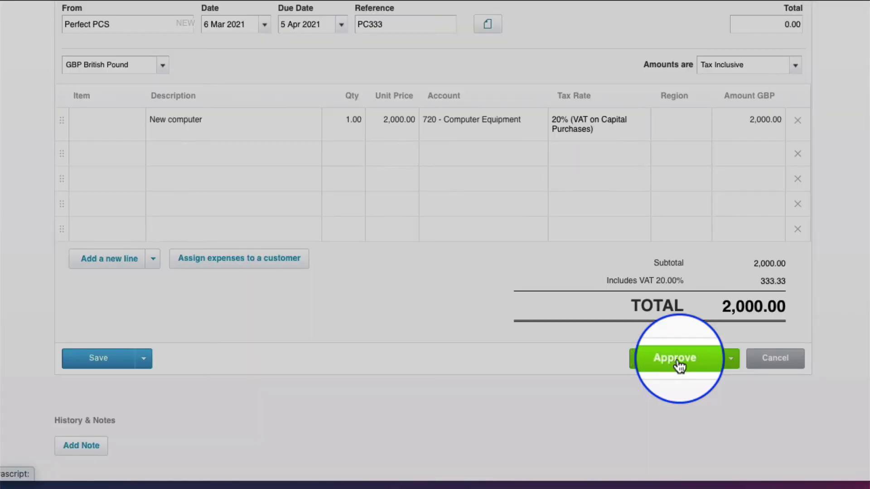
click(676, 358)
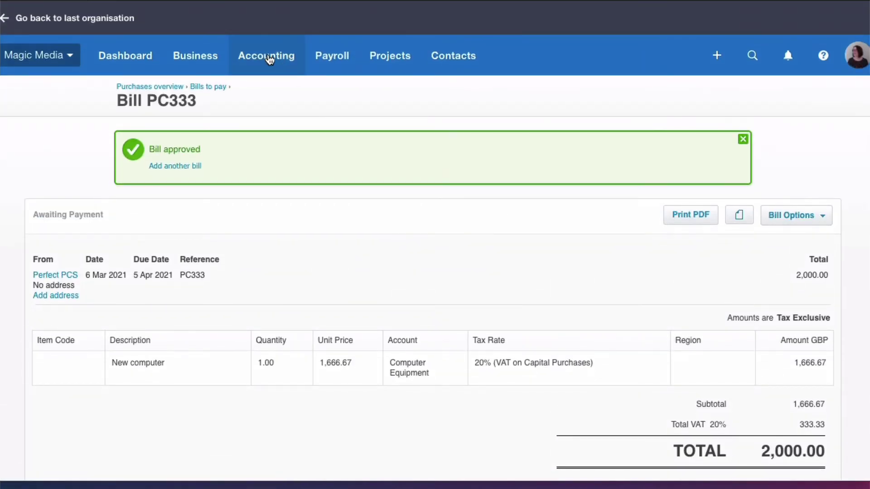
Open the VAT return and review the VAT reclaimed on capital purchases and their net value in boxes 4 and 7.
click(266, 53)
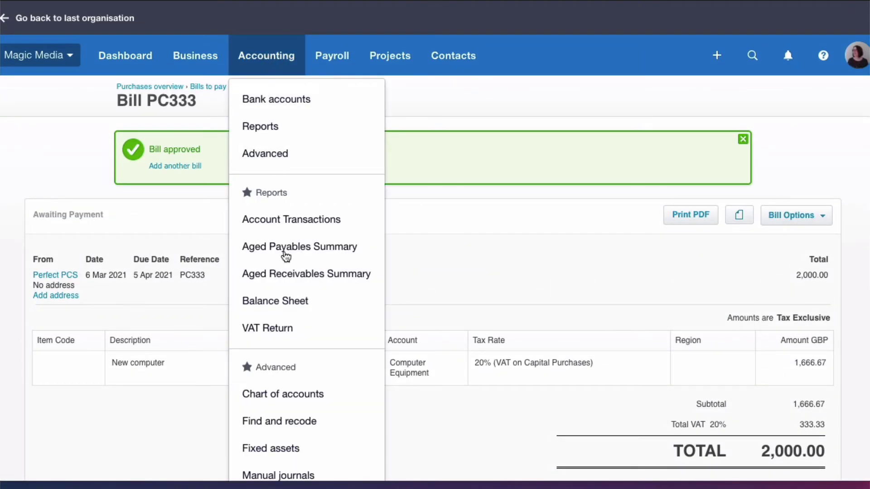
click(285, 328)
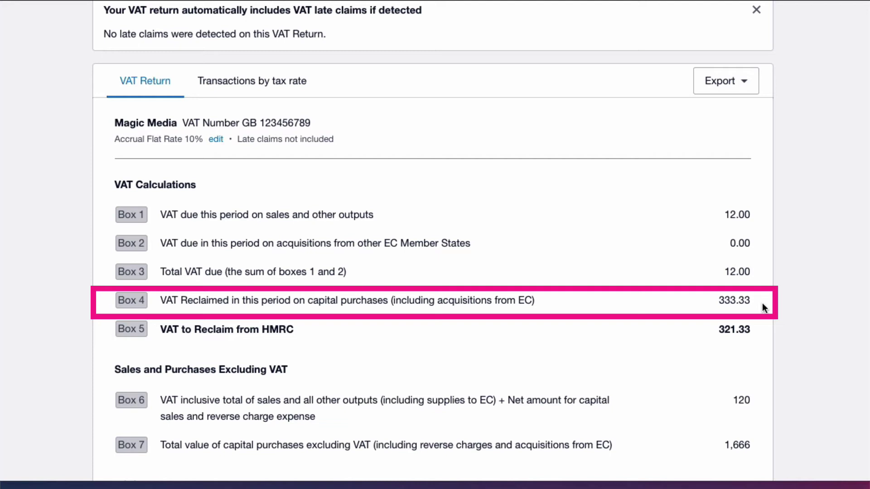
scroll(638, 330, down, 3)
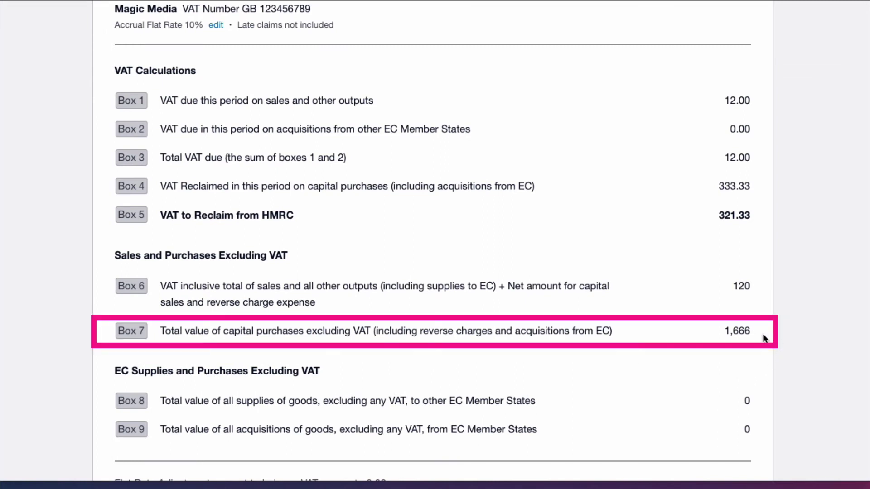
scroll(267, 132, up, 3)
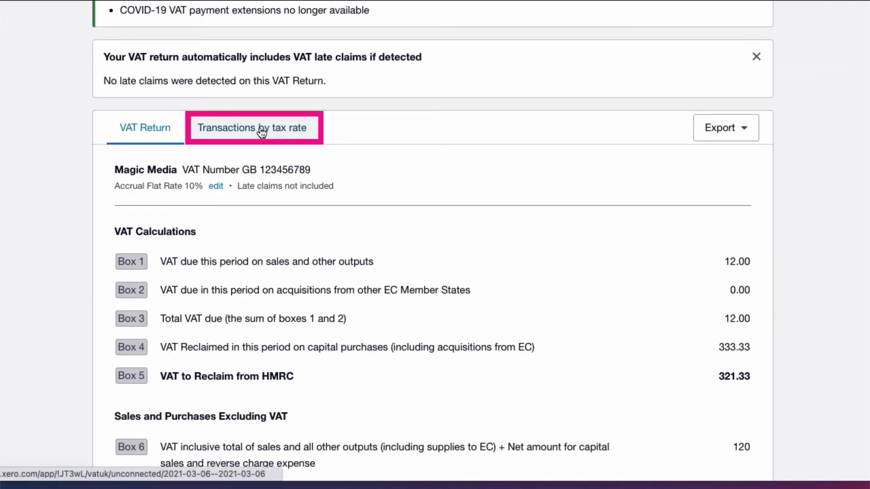
Examine how the computer purchase and the telephone bill are listed under transactions by tax rate.
click(262, 131)
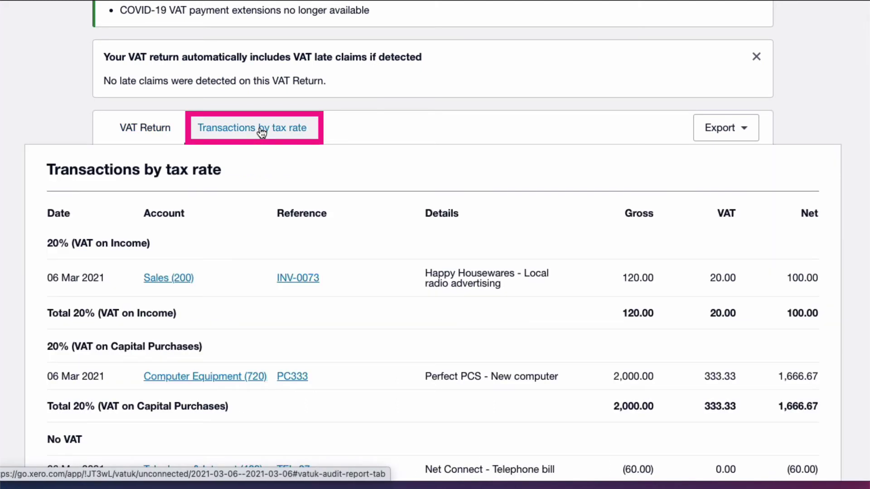
scroll(543, 250, down, 1)
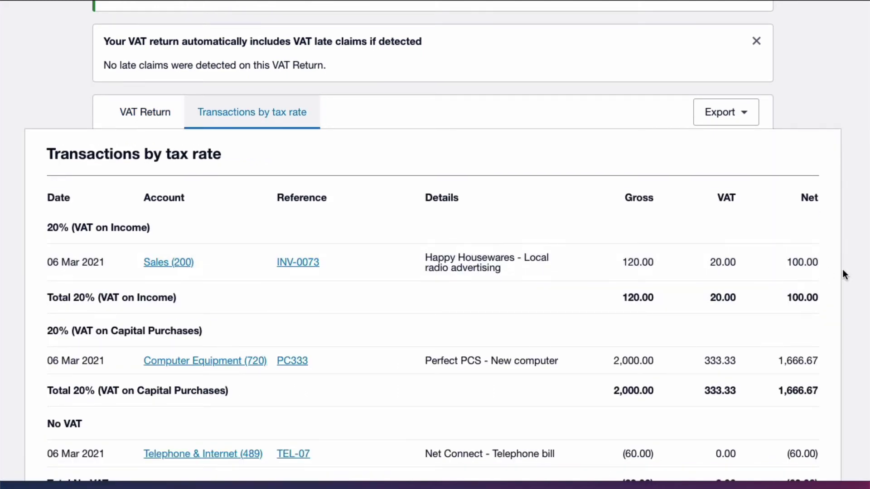
scroll(843, 274, down, 2)
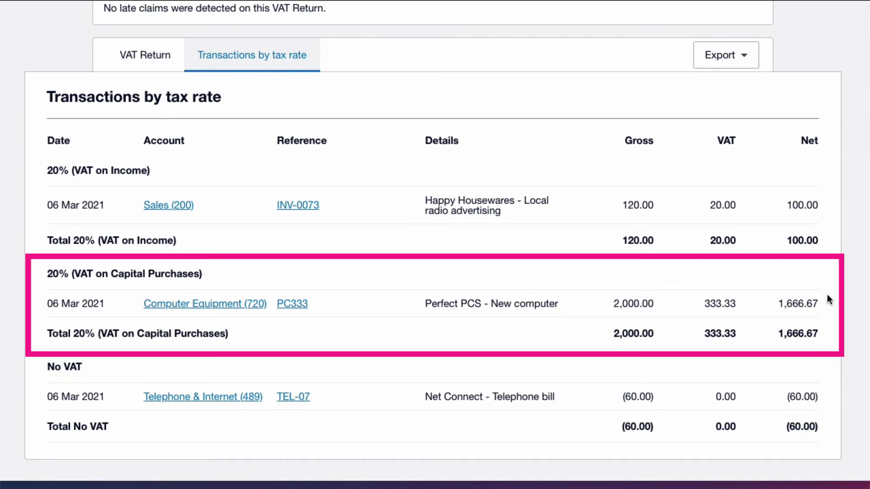
scroll(825, 306, down, 1)
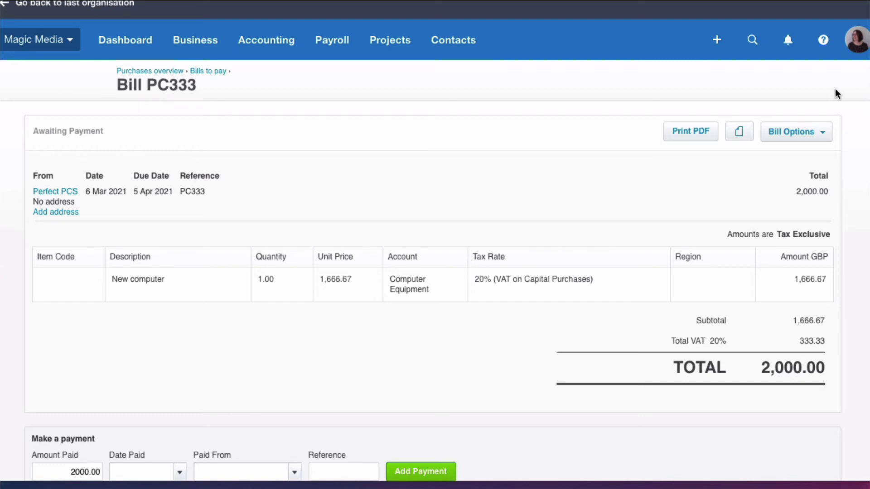
Void the Perfect PCS bill PC333.
click(816, 142)
click(780, 187)
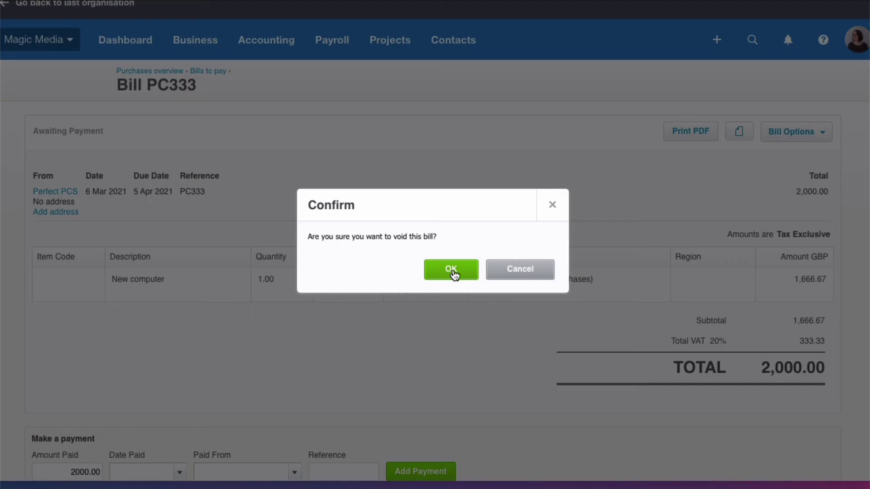
click(452, 271)
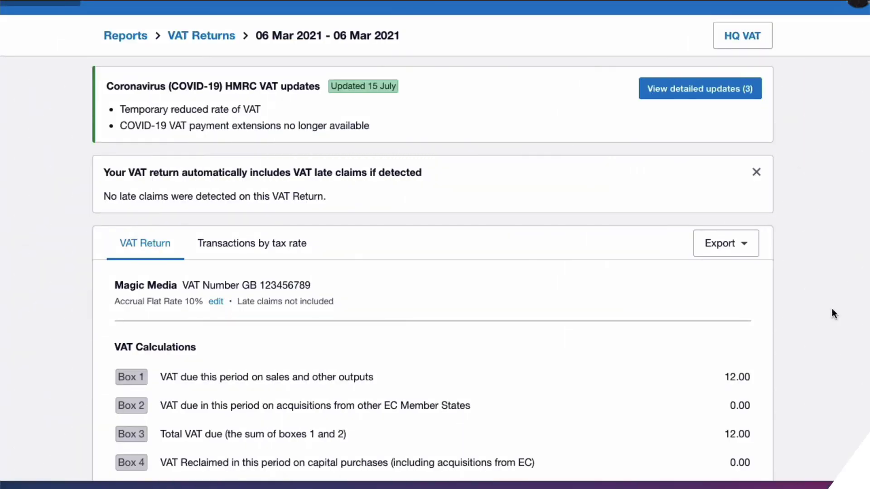
Review the VAT return's boxes and flat rate adjustment amount for 6 March 2021, and finalise the return.
scroll(832, 310, down, 2)
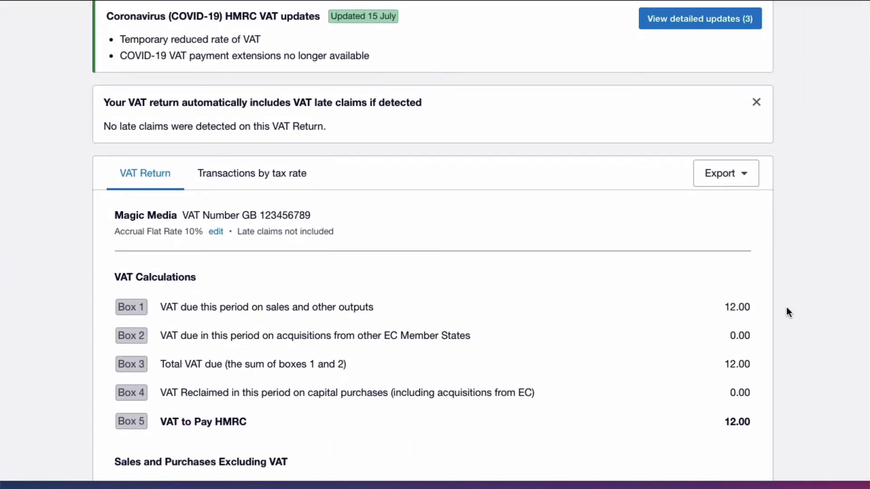
scroll(787, 308, down, 5)
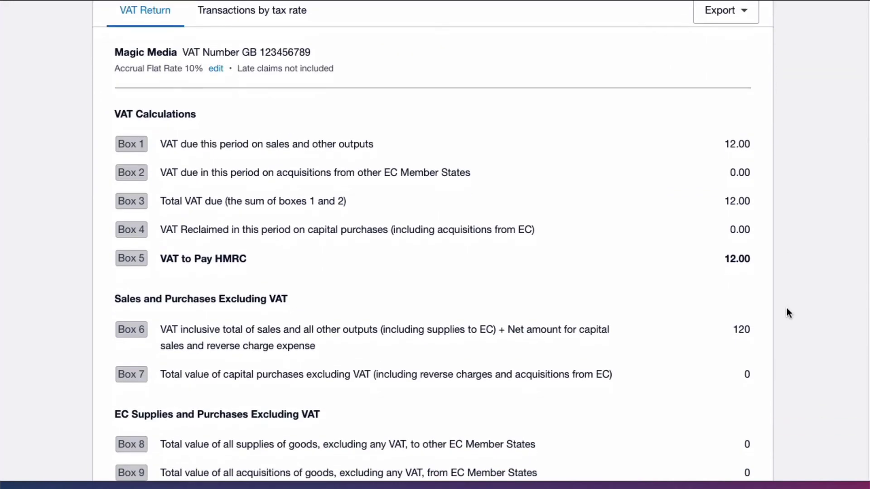
scroll(787, 308, down, 3)
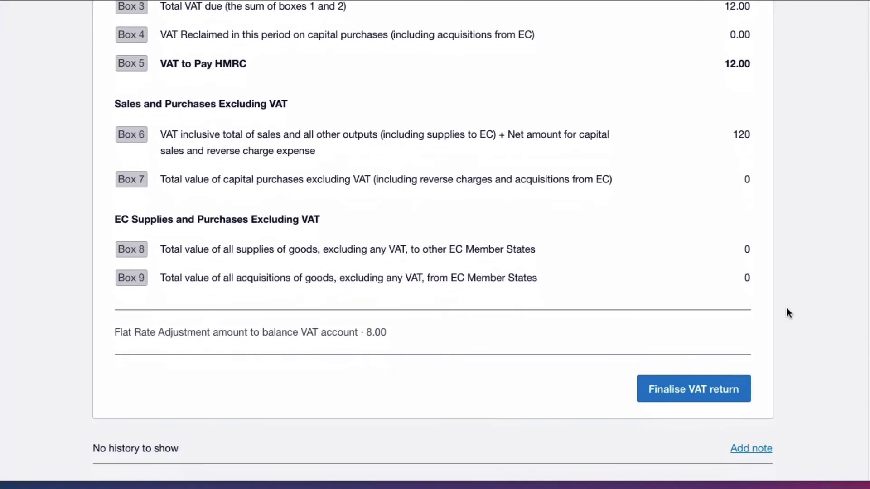
click(674, 382)
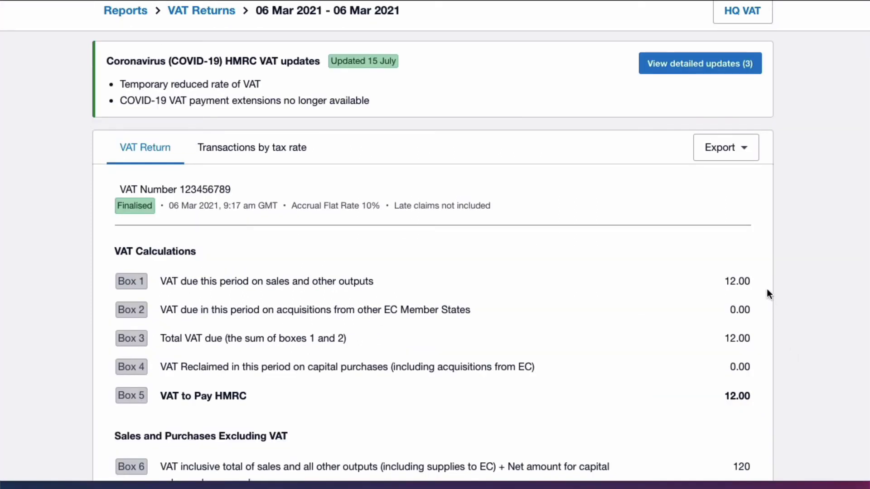
Run the Profit and Loss report for 6 Mar 2021 and check the Flat Rate VAT Adjustment under income.
scroll(767, 289, up, 2)
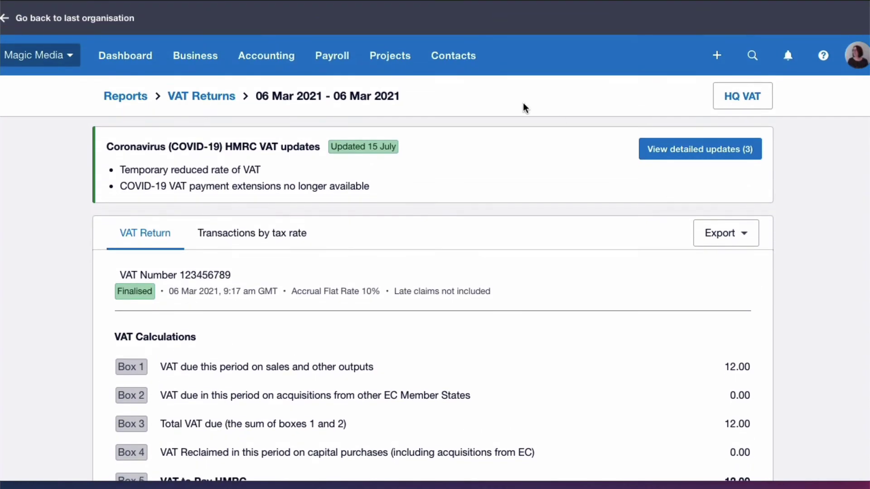
click(271, 64)
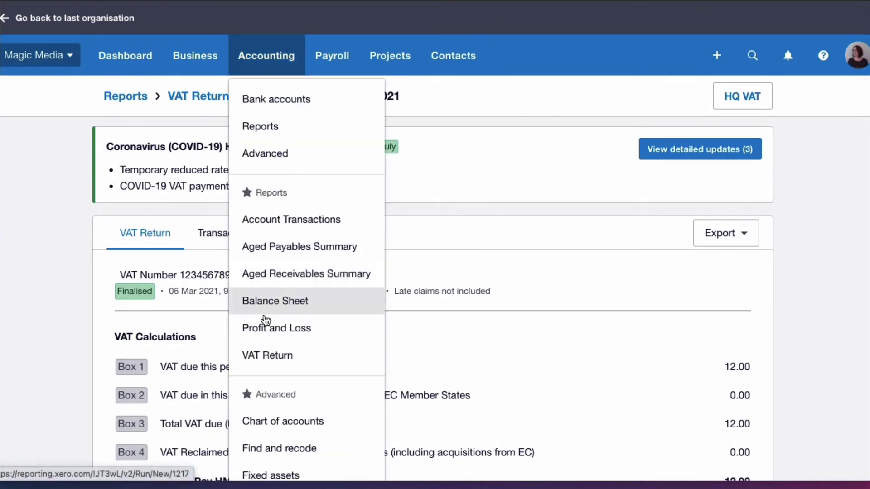
click(268, 332)
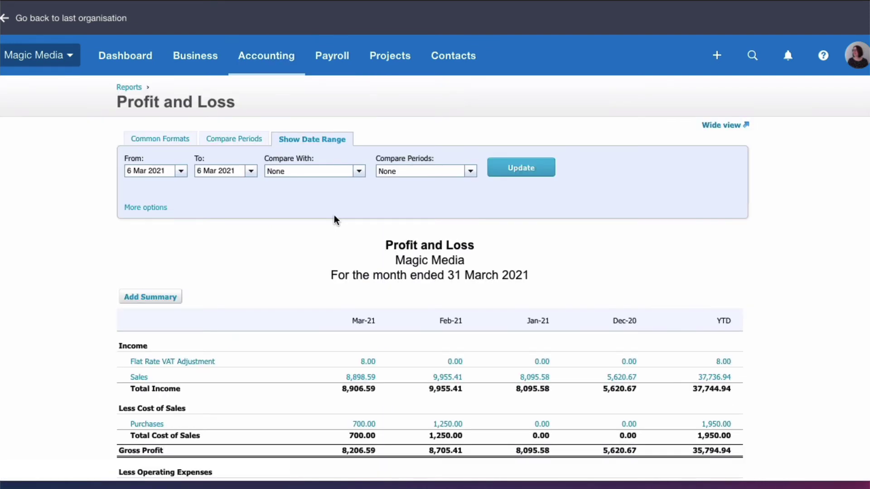
click(524, 171)
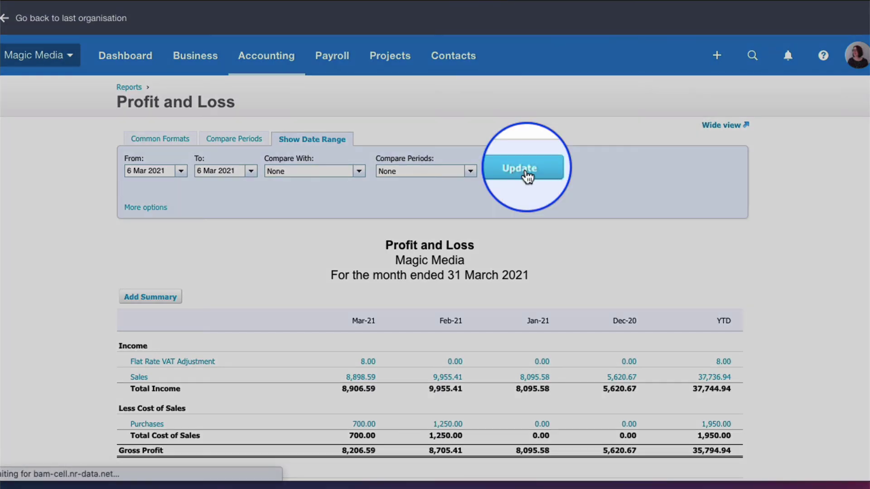
scroll(527, 176, down, 2)
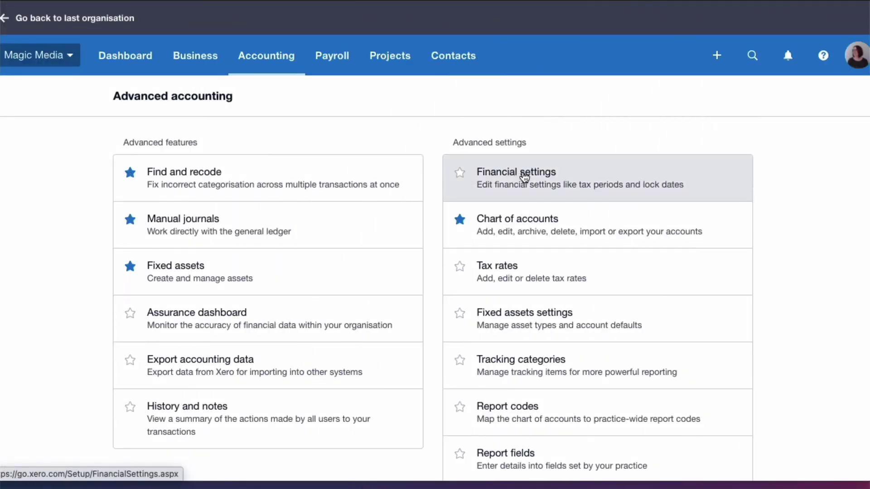
Check the Flat Rate VAT scheme and adjustment account in the financial settings, and open the VAT return.
click(524, 177)
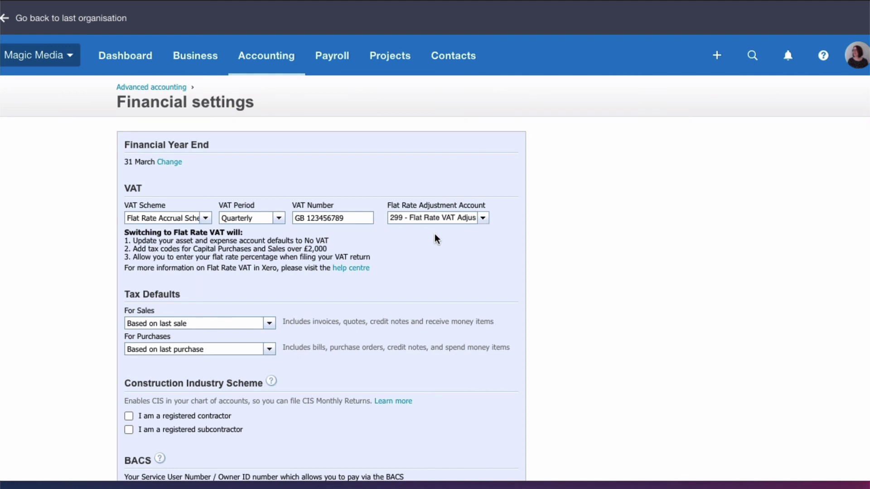
click(265, 56)
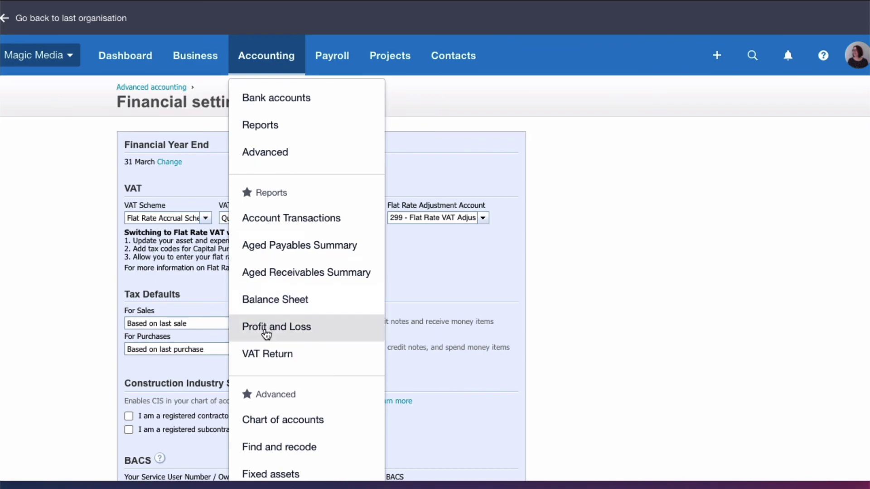
click(276, 354)
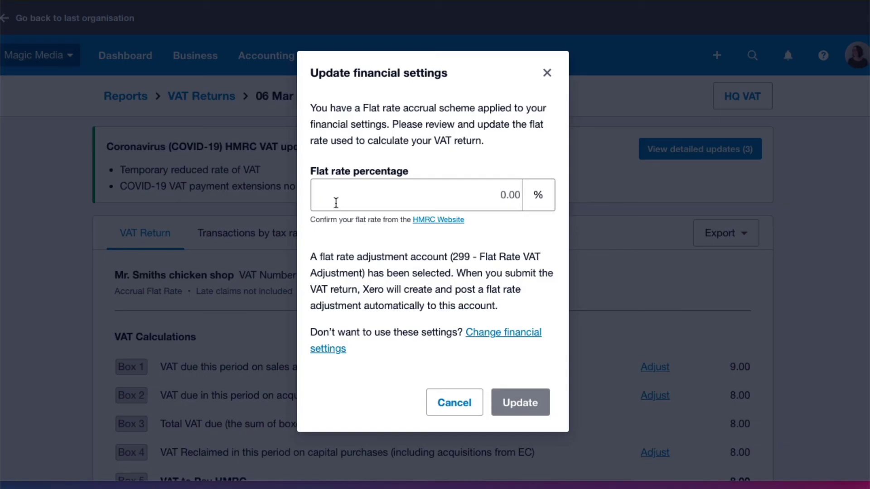